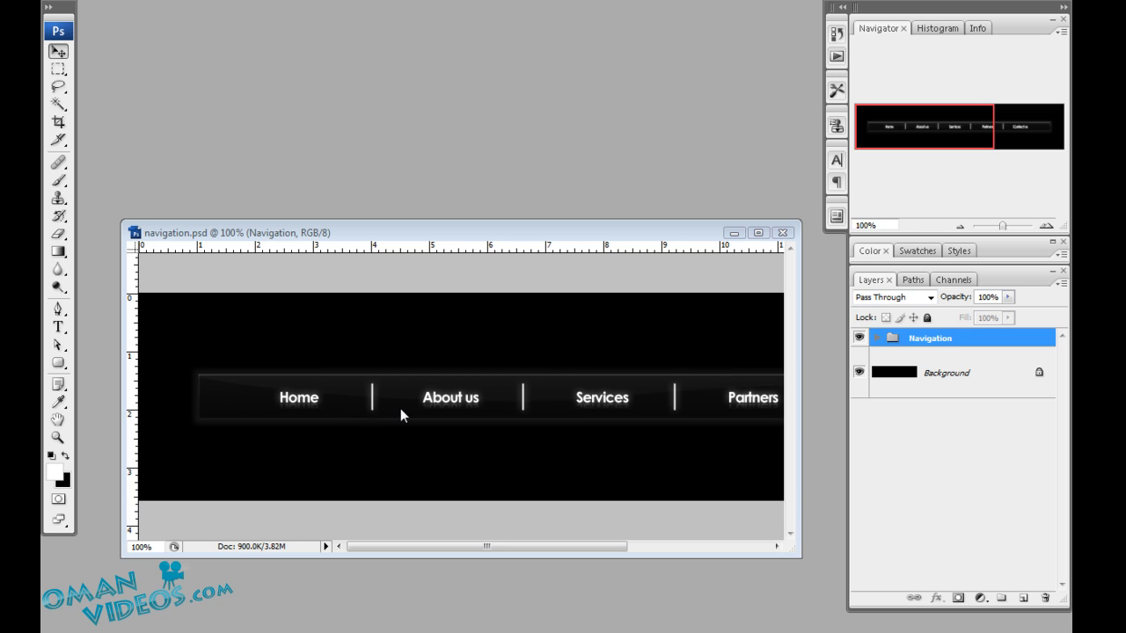
Close the navigation.psd document
{"action": "key", "text": "space"}
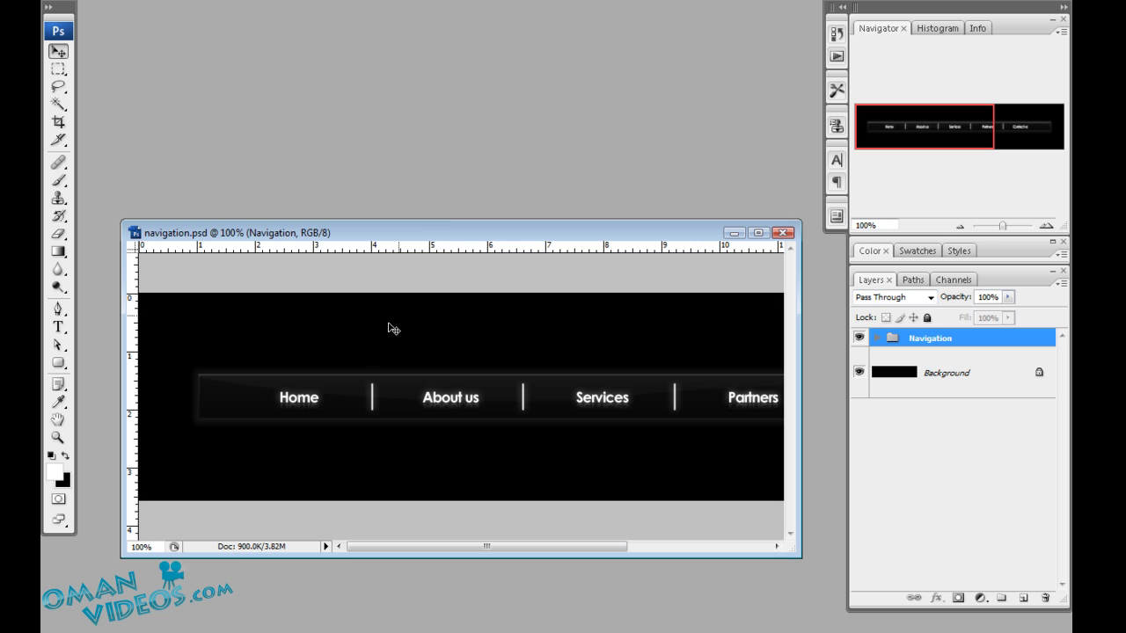
{"action": "left_click_drag", "start_coordinate": [389, 327], "coordinate": [429, 332]}
{"action": "left_click", "coordinate": [785, 234]}
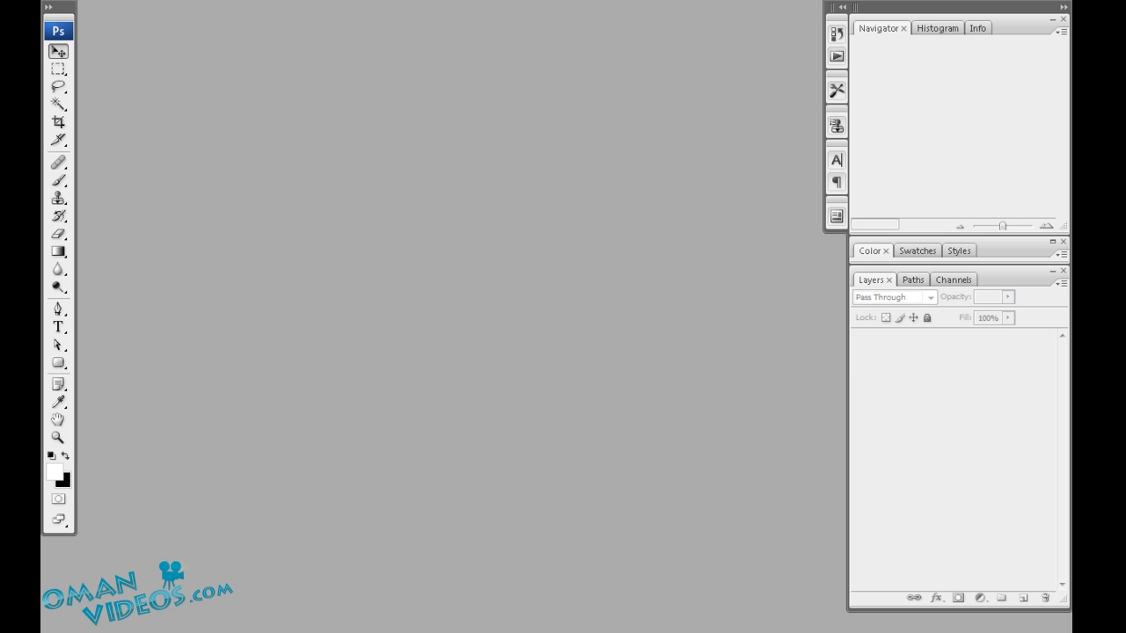
Create a new 1100 x 250 pixel document and move its window lower in the workspace
{"action": "key", "text": "alt+f"}
{"action": "key", "text": "ctrl+n"}
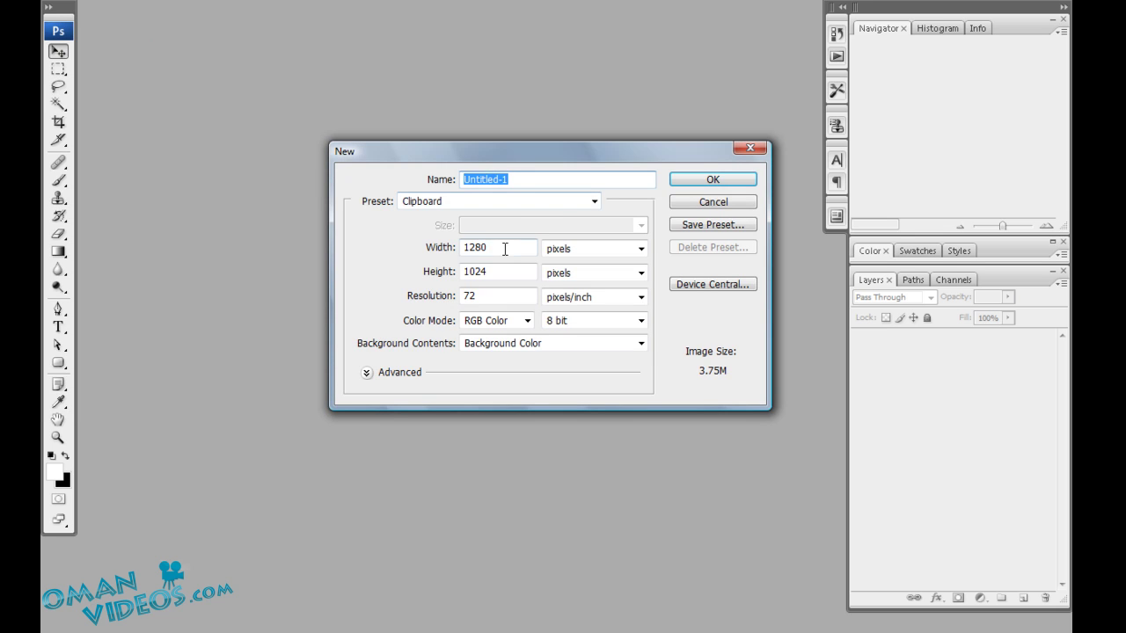
{"action": "left_click_drag", "start_coordinate": [505, 246], "coordinate": [432, 247]}
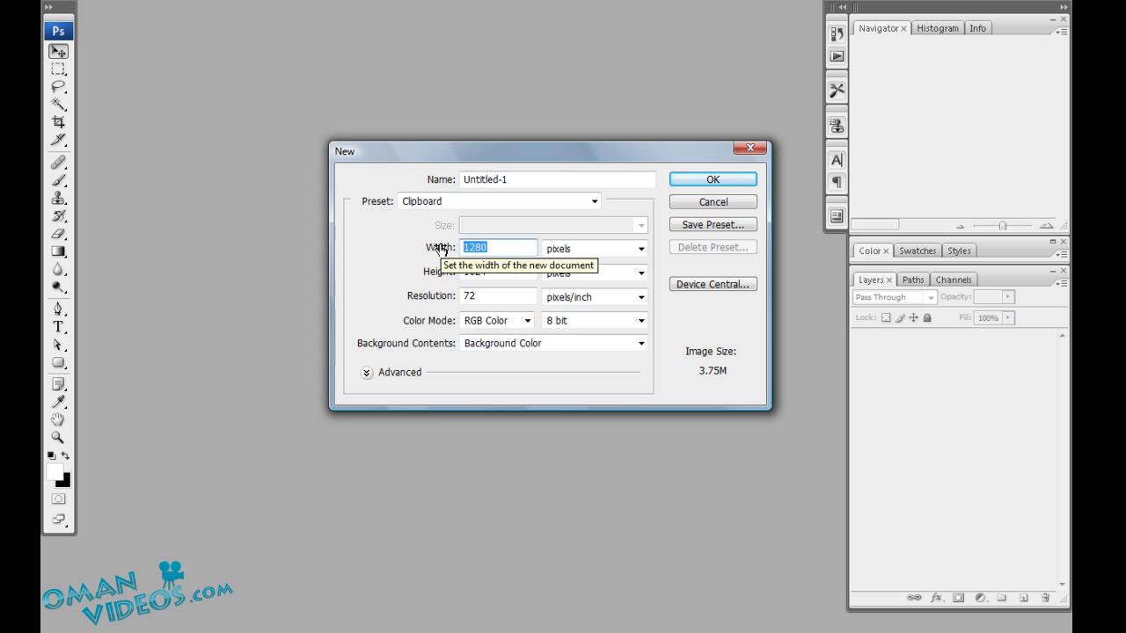
{"action": "type", "text": "1100"}
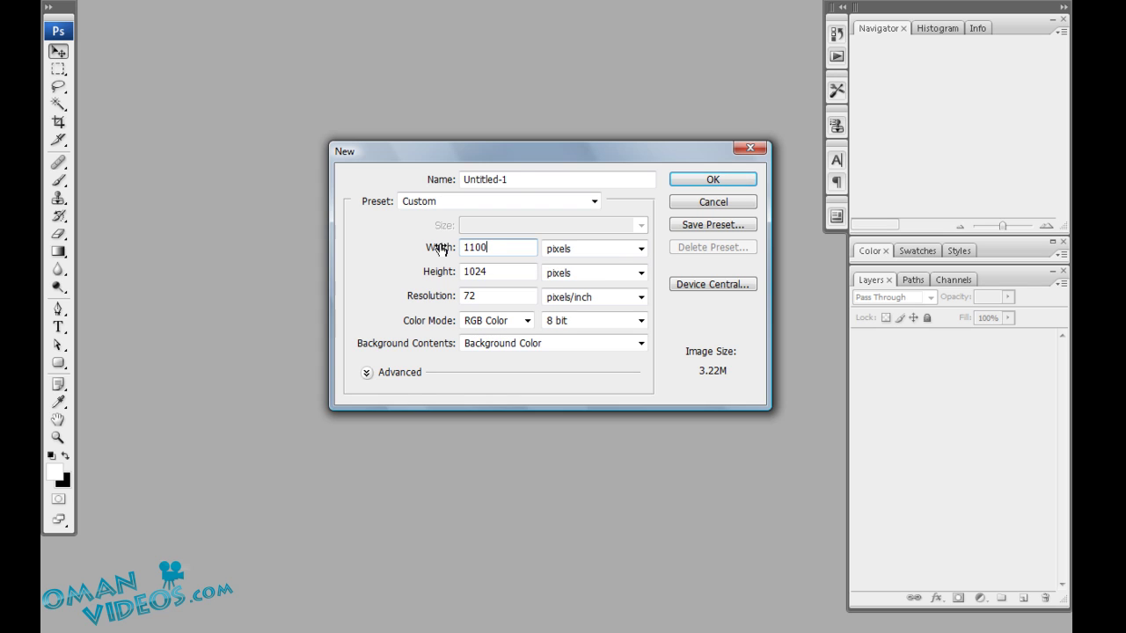
{"action": "key", "text": "Tab"}
{"action": "type", "text": "250"}
{"action": "key", "text": "Return"}
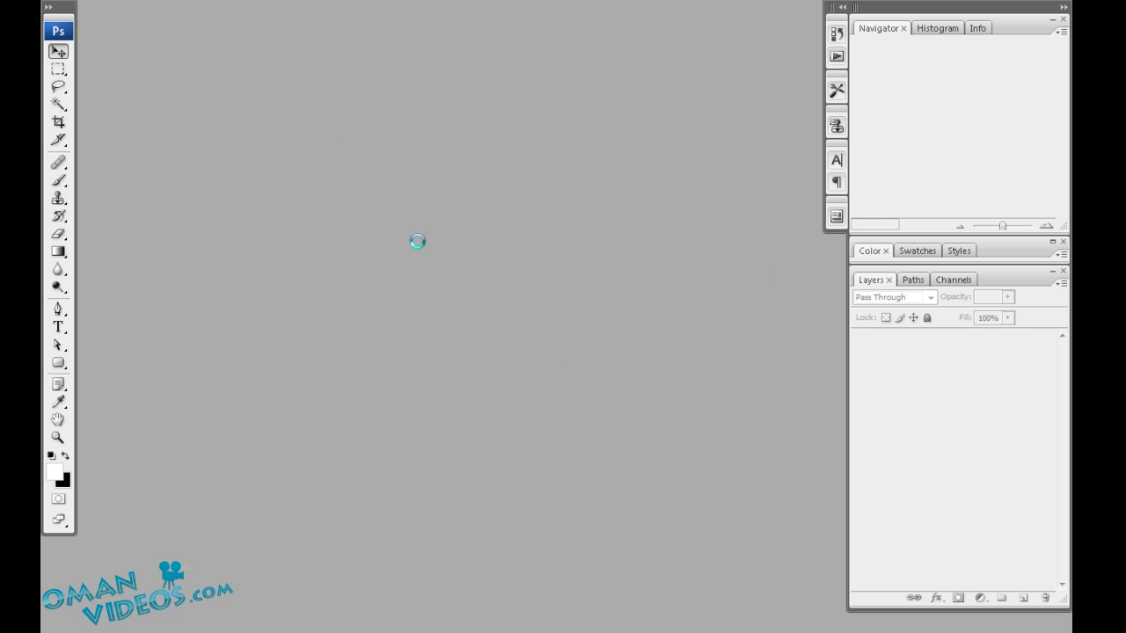
{"action": "left_click_drag", "start_coordinate": [704, 183], "coordinate": [848, 339]}
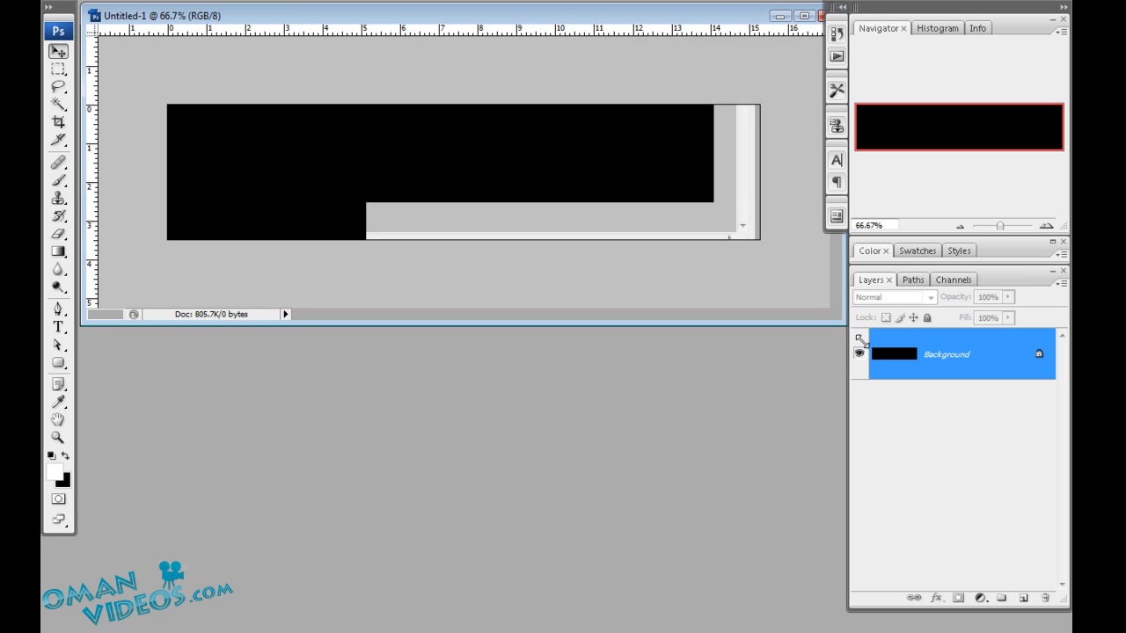
{"action": "left_click_drag", "start_coordinate": [532, 15], "coordinate": [557, 220]}
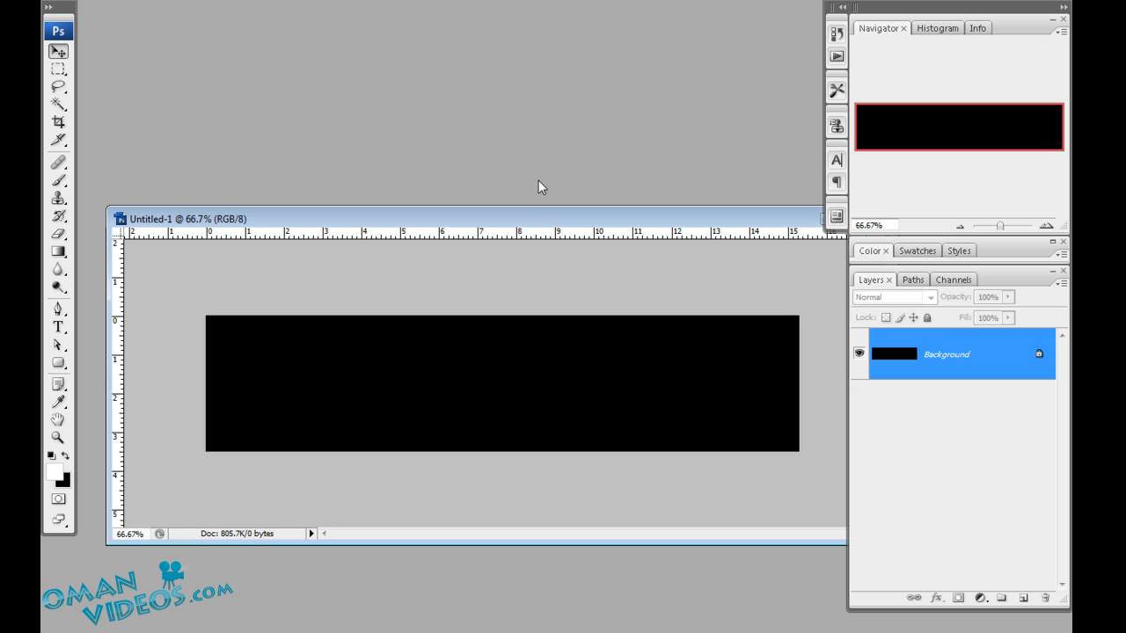
Add a new layer above the background and name it Nav-bg
{"action": "left_click", "coordinate": [1025, 599]}
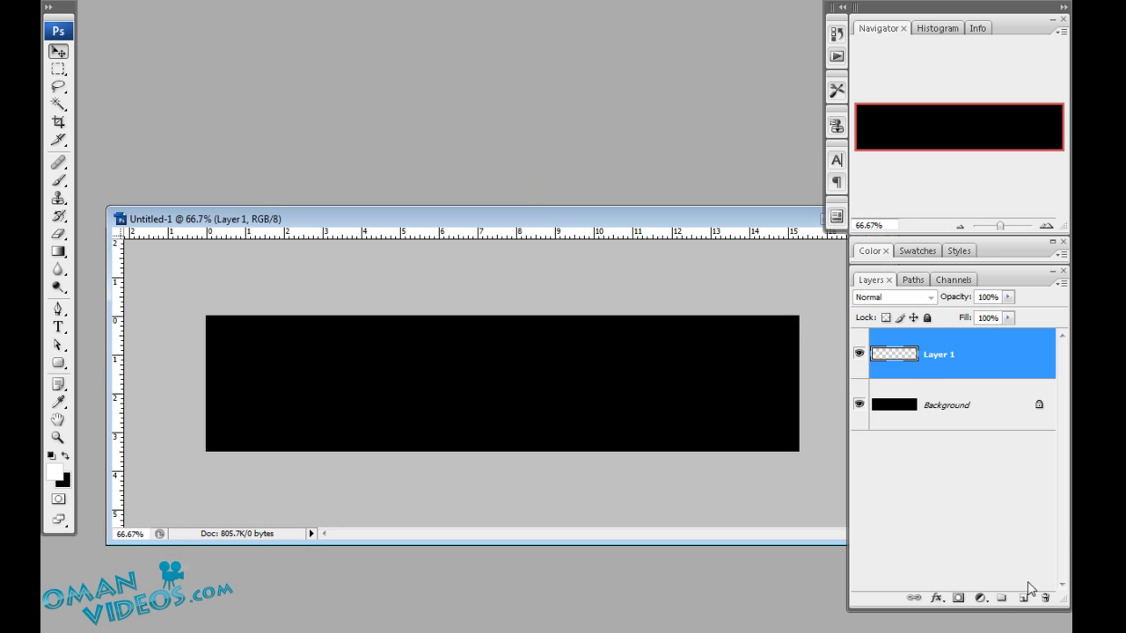
{"action": "double_click", "coordinate": [936, 357]}
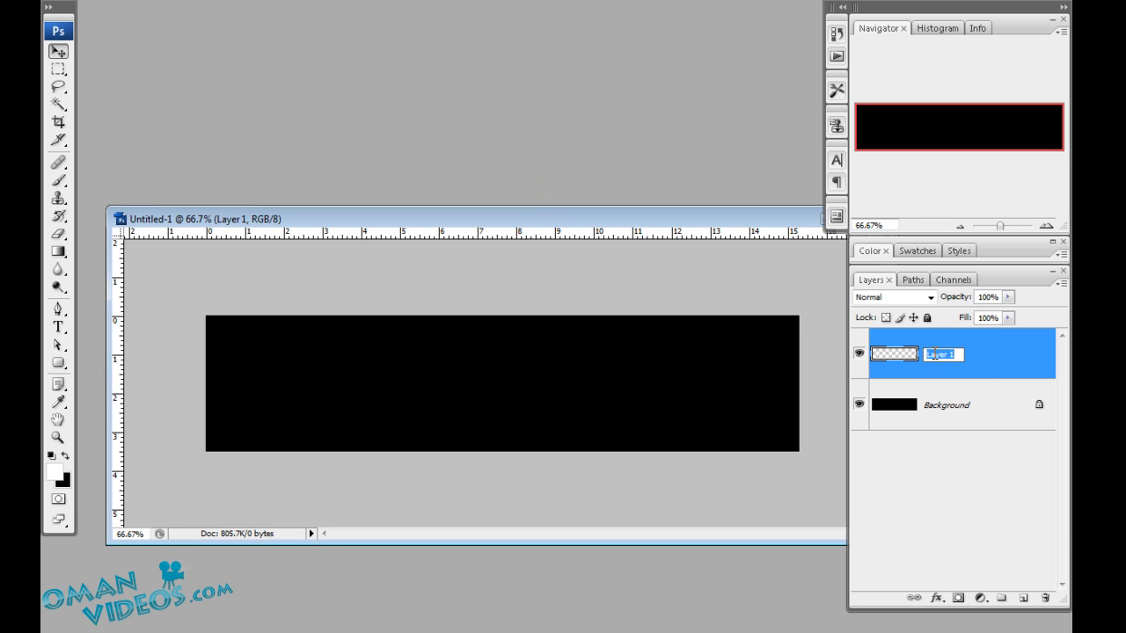
{"action": "type", "text": "Nav-bg"}
{"action": "key", "text": "Return"}
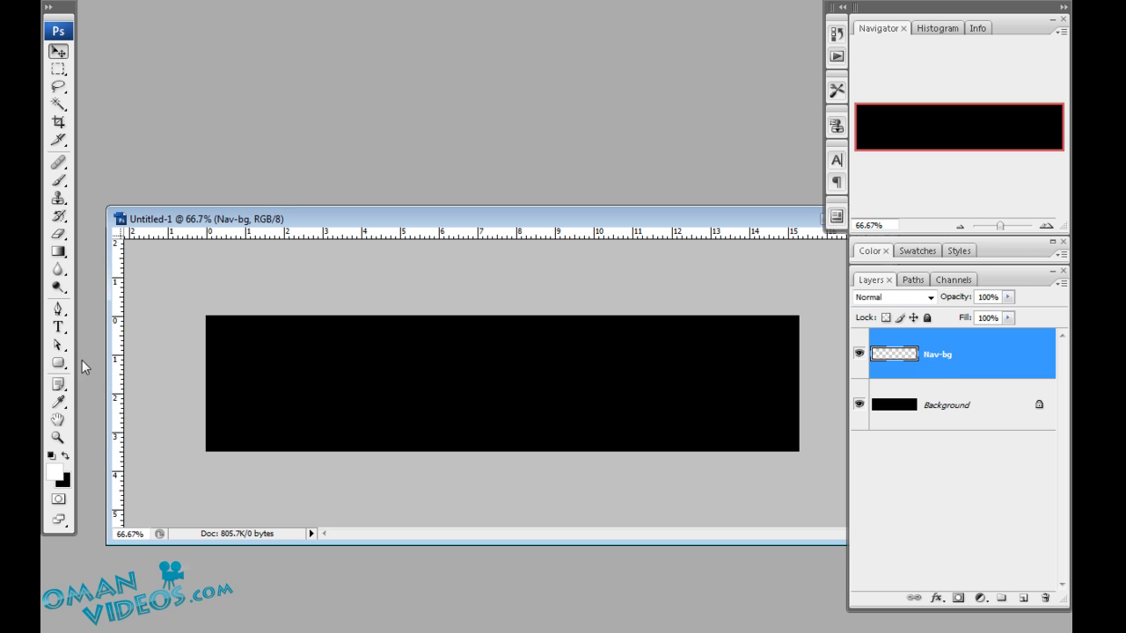
Draw a white rounded rectangle about 8 inches wide and 0.9 inches high on the Nav-bg layer
{"action": "left_click", "coordinate": [58, 362]}
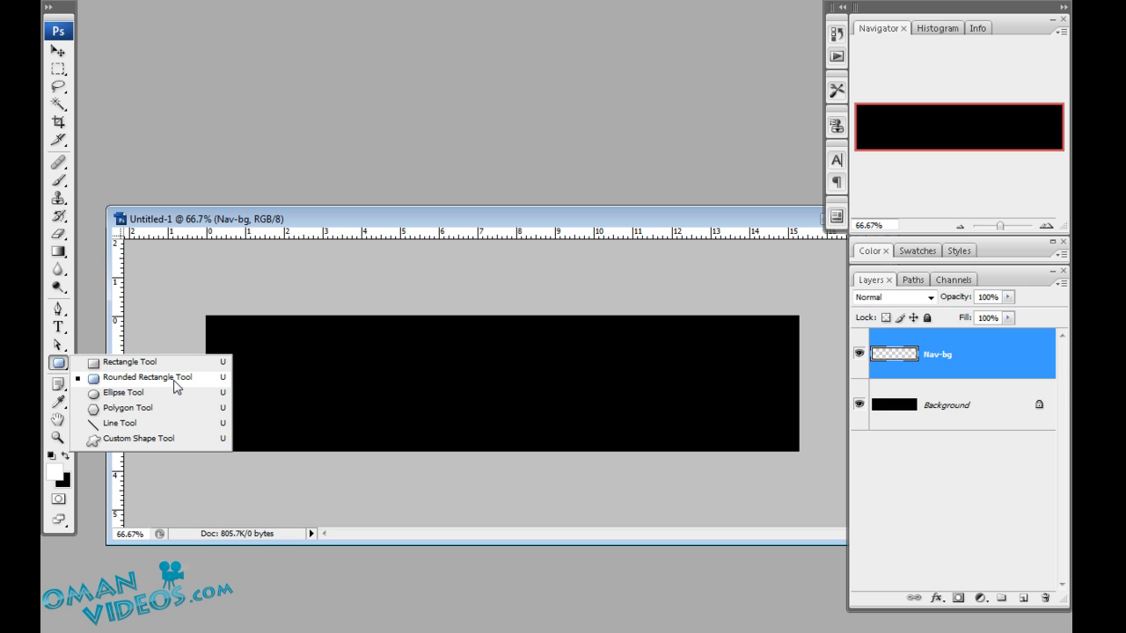
{"action": "left_click", "coordinate": [141, 377]}
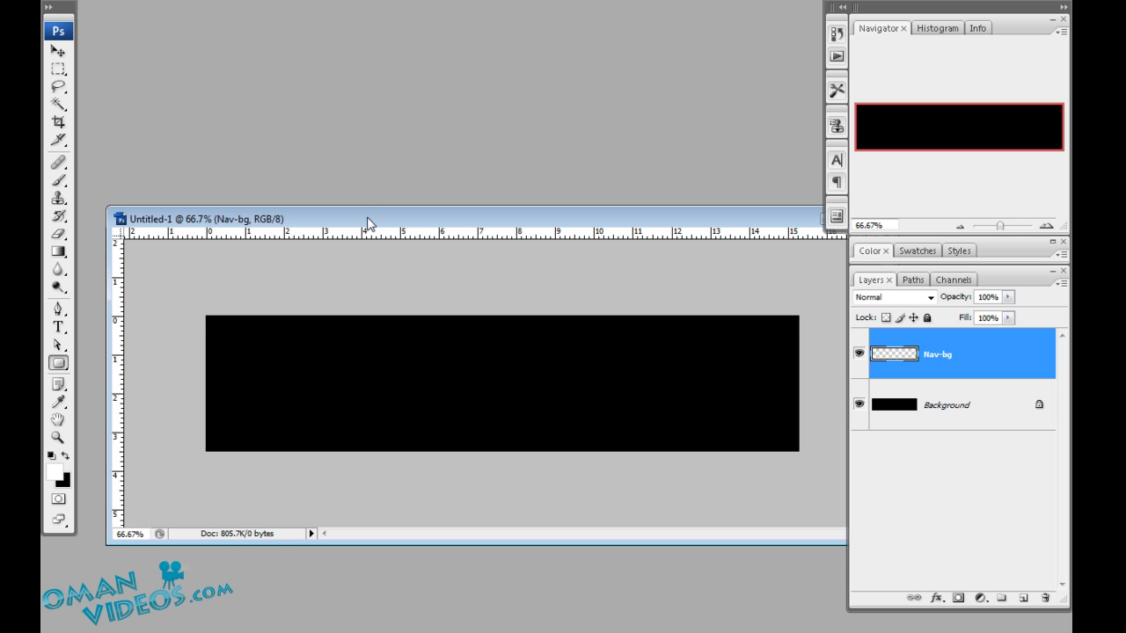
{"action": "left_click_drag", "start_coordinate": [367, 223], "coordinate": [352, 216]}
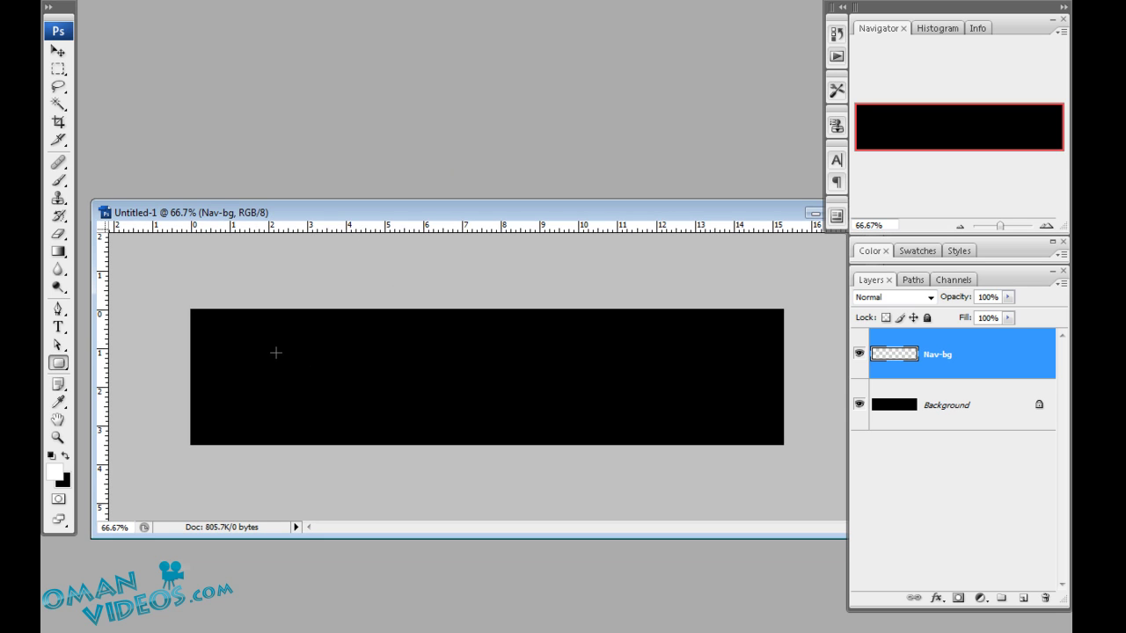
{"action": "left_click_drag", "start_coordinate": [277, 352], "coordinate": [588, 388]}
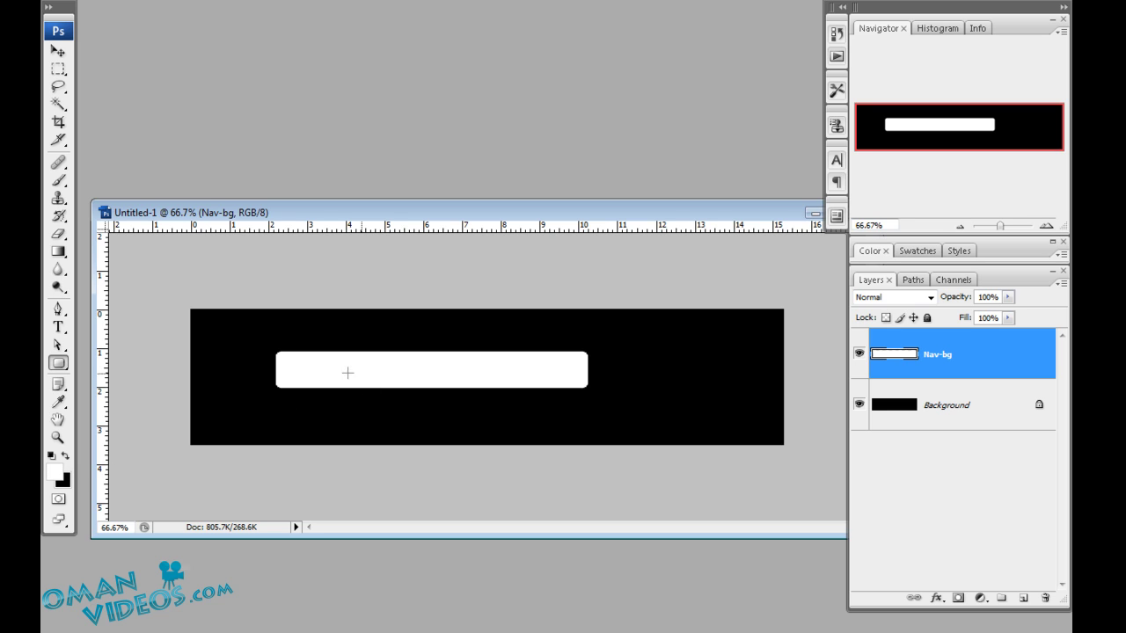
Centre the white bar horizontally and vertically on the whole canvas, and clear the selection
{"action": "key", "text": "v"}
{"action": "left_click_drag", "start_coordinate": [920, 361], "coordinate": [901, 404]}
{"action": "key", "text": "ctrl+a"}
{"action": "left_click", "coordinate": [426, 1]}
{"action": "left_click", "coordinate": [367, 2]}
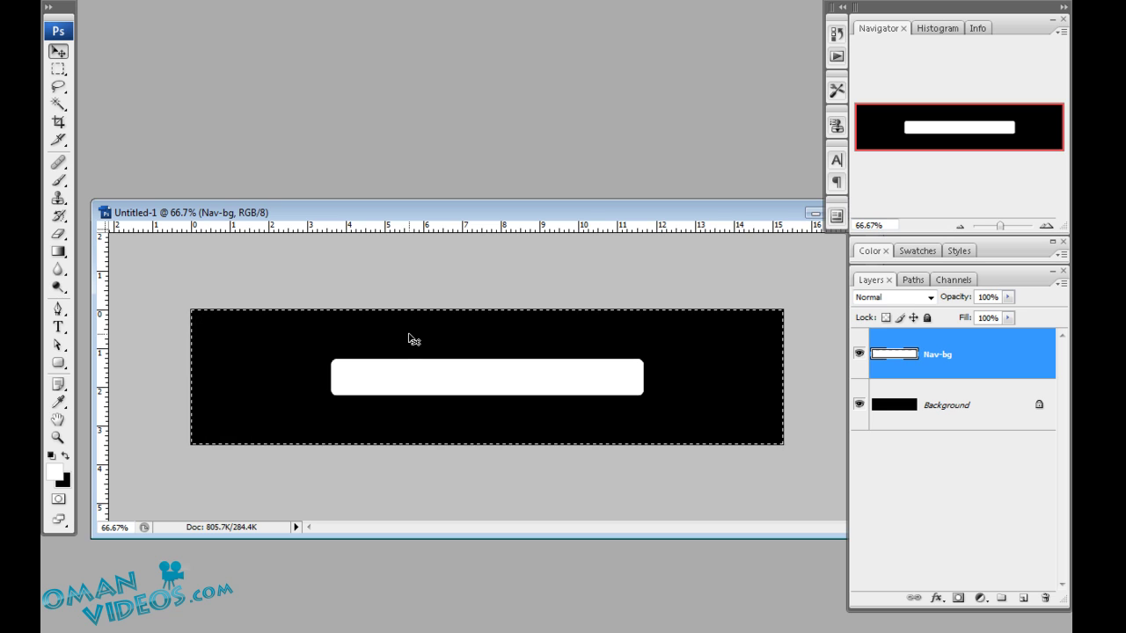
{"action": "key", "text": "ctrl+d"}
Add a Bevel and Emboss effect with a depth of 83% to the Nav-bg layer
{"action": "double_click", "coordinate": [1025, 355]}
{"action": "left_click_drag", "start_coordinate": [652, 270], "coordinate": [544, 211]}
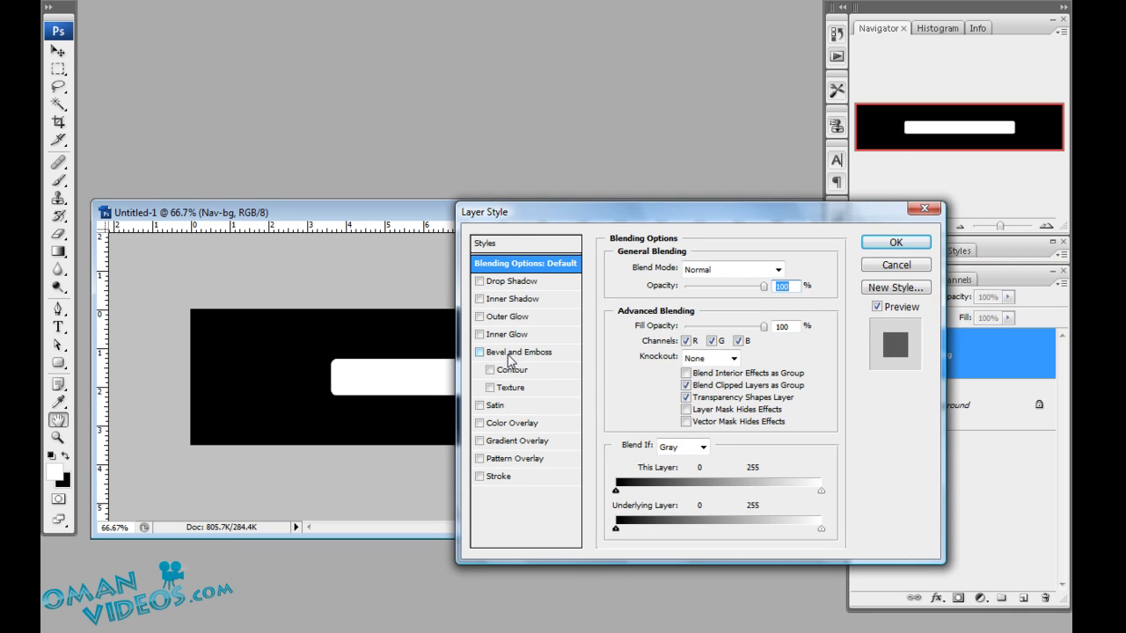
{"action": "left_click", "coordinate": [515, 353]}
{"action": "left_click_drag", "start_coordinate": [681, 309], "coordinate": [682, 308]}
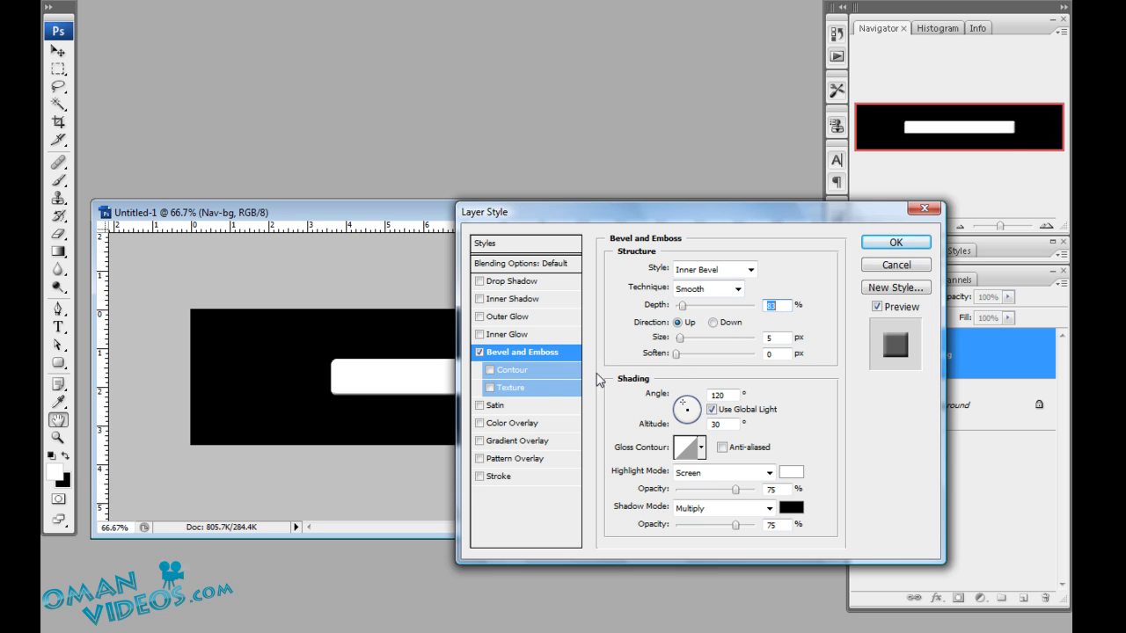
Add a Gradient Overlay to the Nav-bg layer using the dark grey gradient preset
{"action": "left_click", "coordinate": [487, 444]}
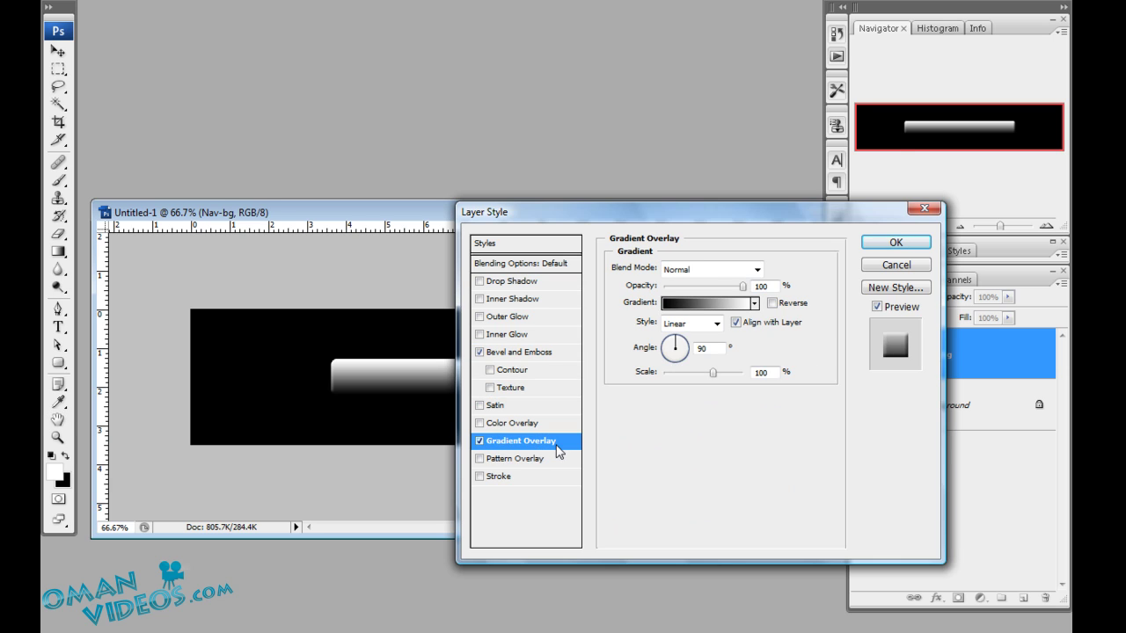
{"action": "left_click", "coordinate": [754, 303]}
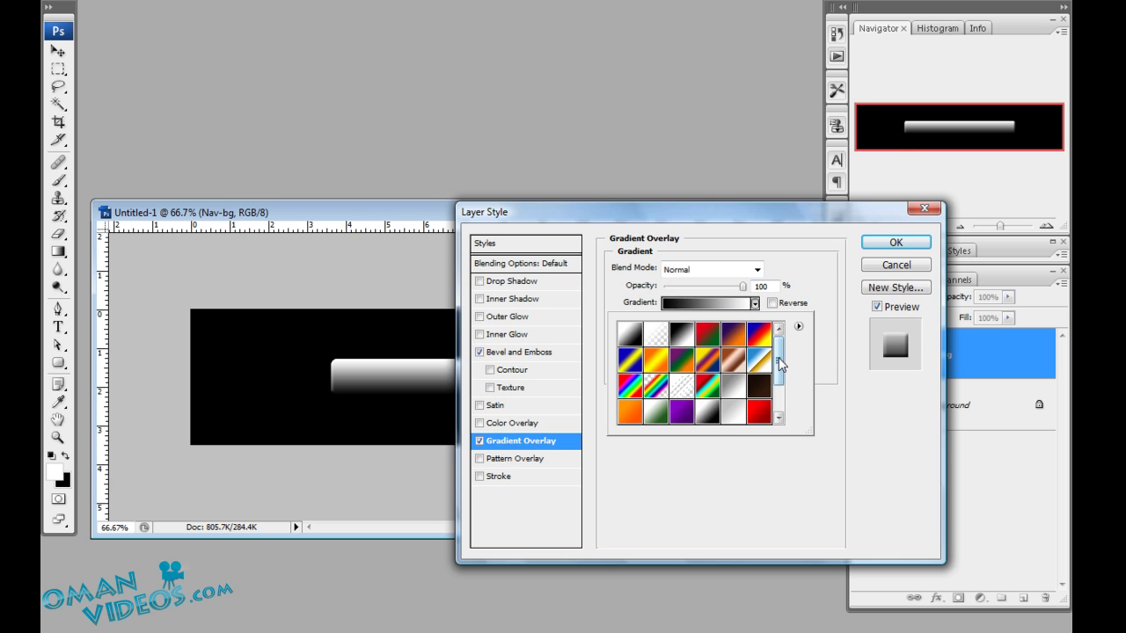
{"action": "left_click_drag", "start_coordinate": [779, 357], "coordinate": [779, 387]}
{"action": "left_click", "coordinate": [634, 413]}
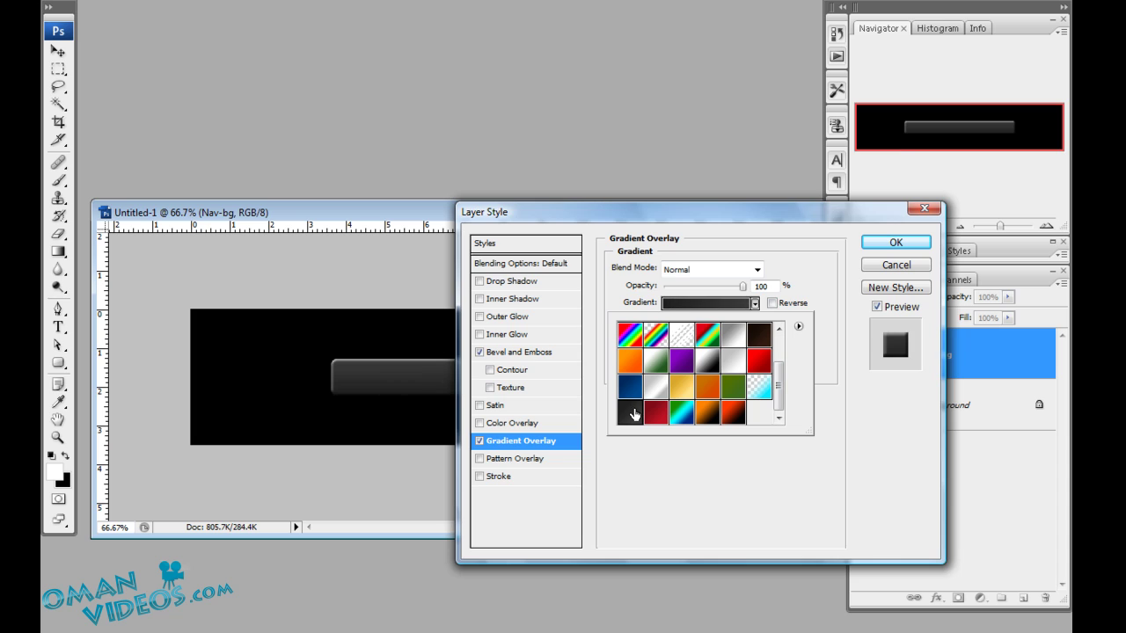
{"action": "left_click", "coordinate": [690, 211]}
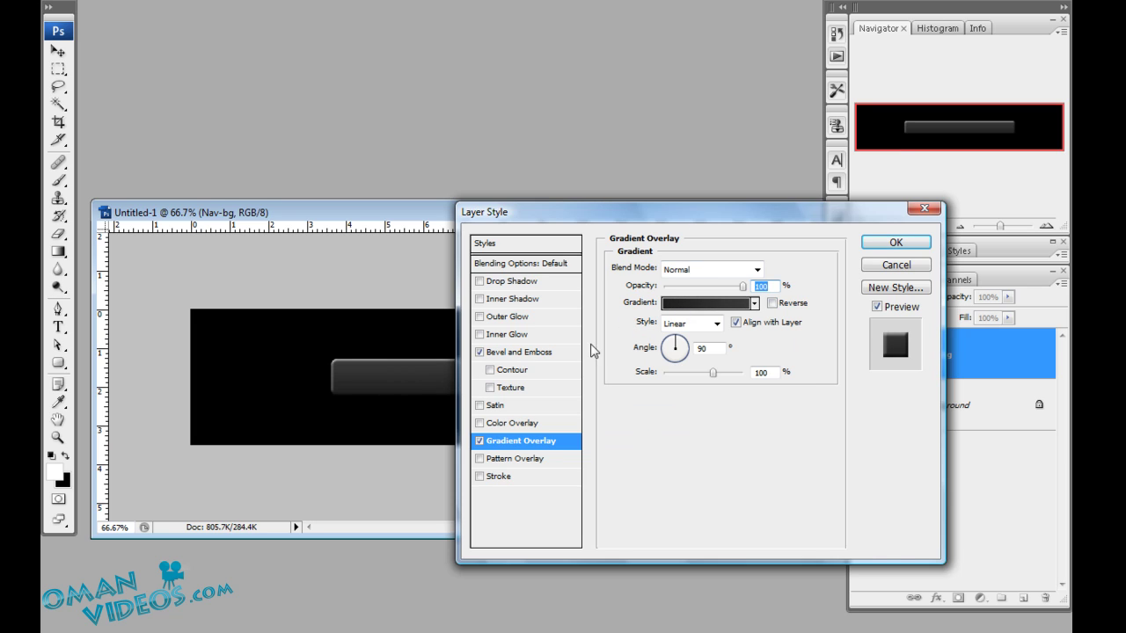
Lower the bevel's depth to 1% and its size to about 2 px
{"action": "left_click", "coordinate": [519, 357]}
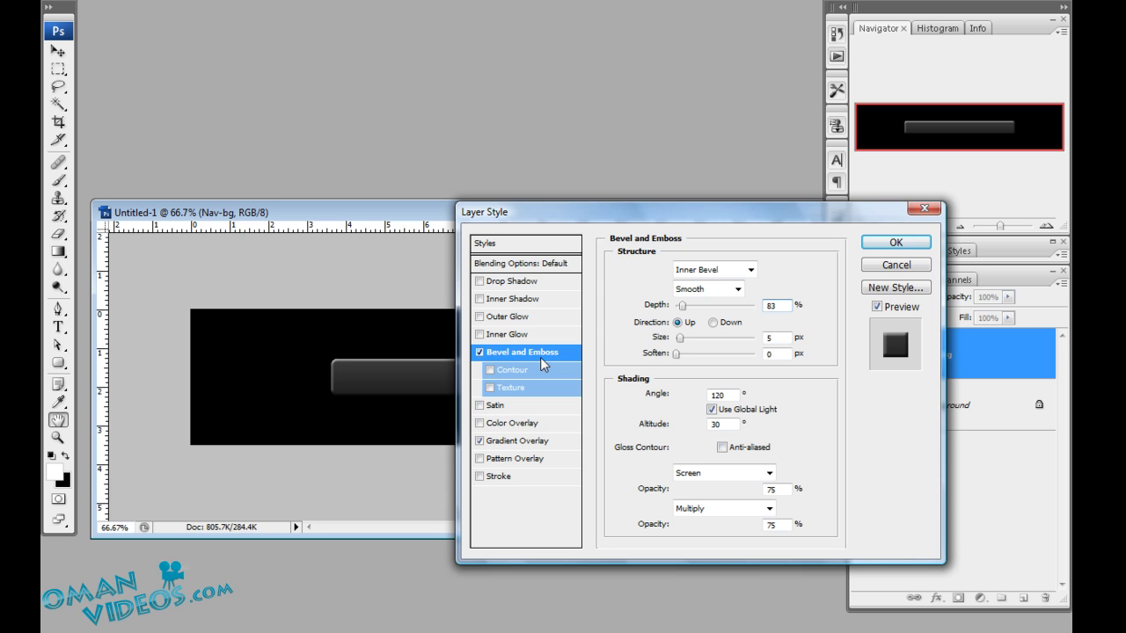
{"action": "left_click_drag", "start_coordinate": [684, 309], "coordinate": [675, 309]}
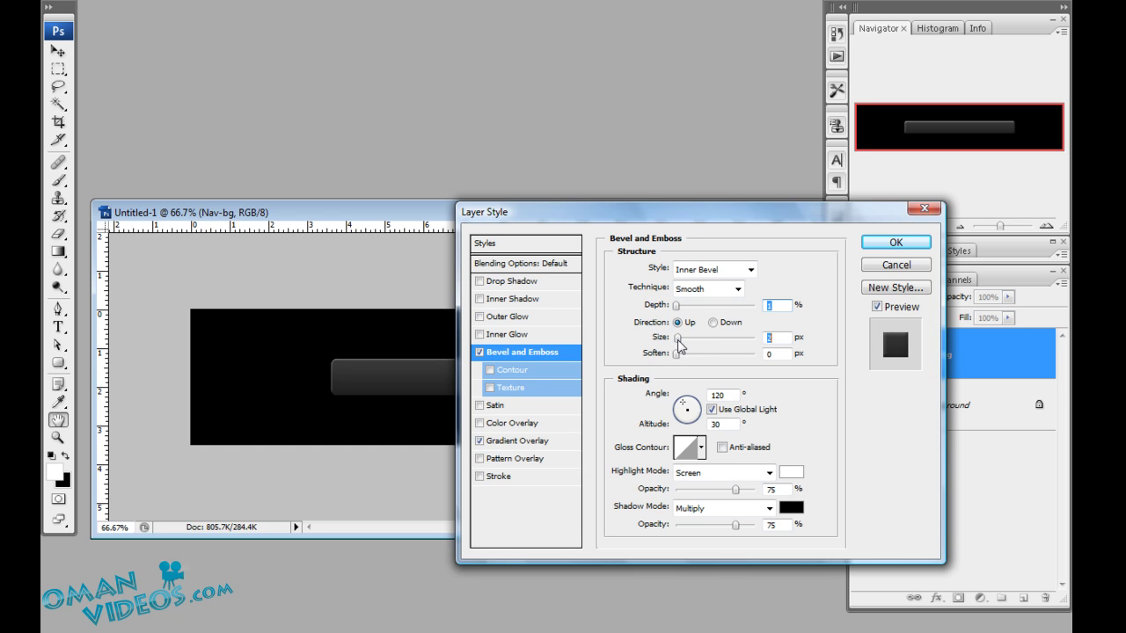
{"action": "left_click_drag", "start_coordinate": [678, 346], "coordinate": [680, 346]}
Add an Outer Glow to the Nav-bg layer with Normal blend mode and the grey colour a6a6a6
{"action": "left_click", "coordinate": [480, 317]}
{"action": "left_click", "coordinate": [527, 319]}
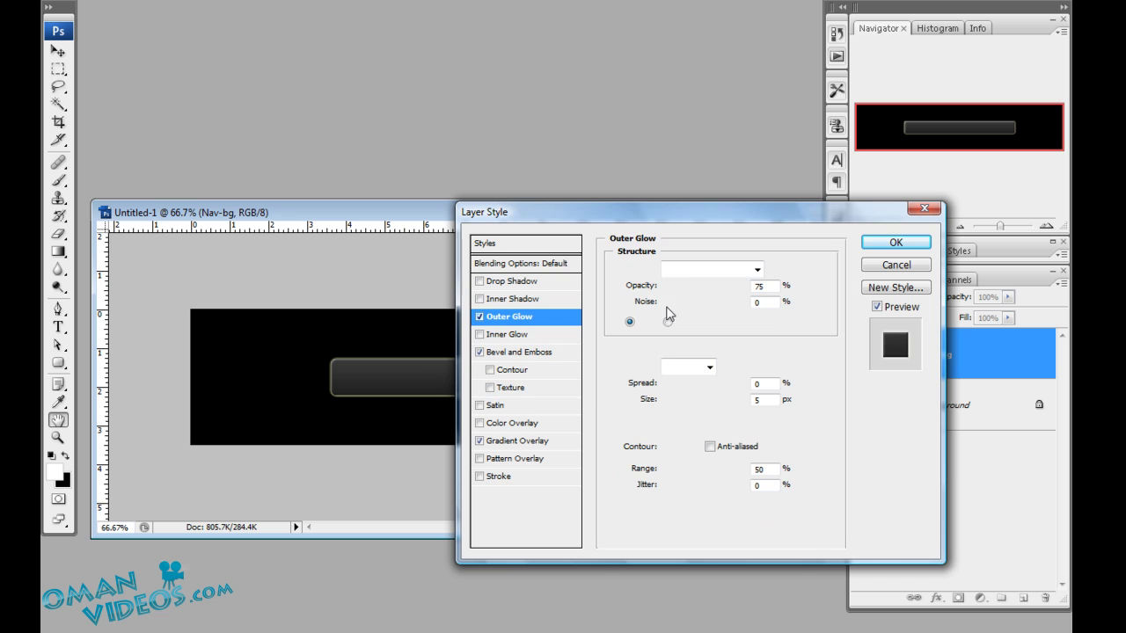
{"action": "left_click", "coordinate": [718, 271]}
{"action": "left_click", "coordinate": [699, 285]}
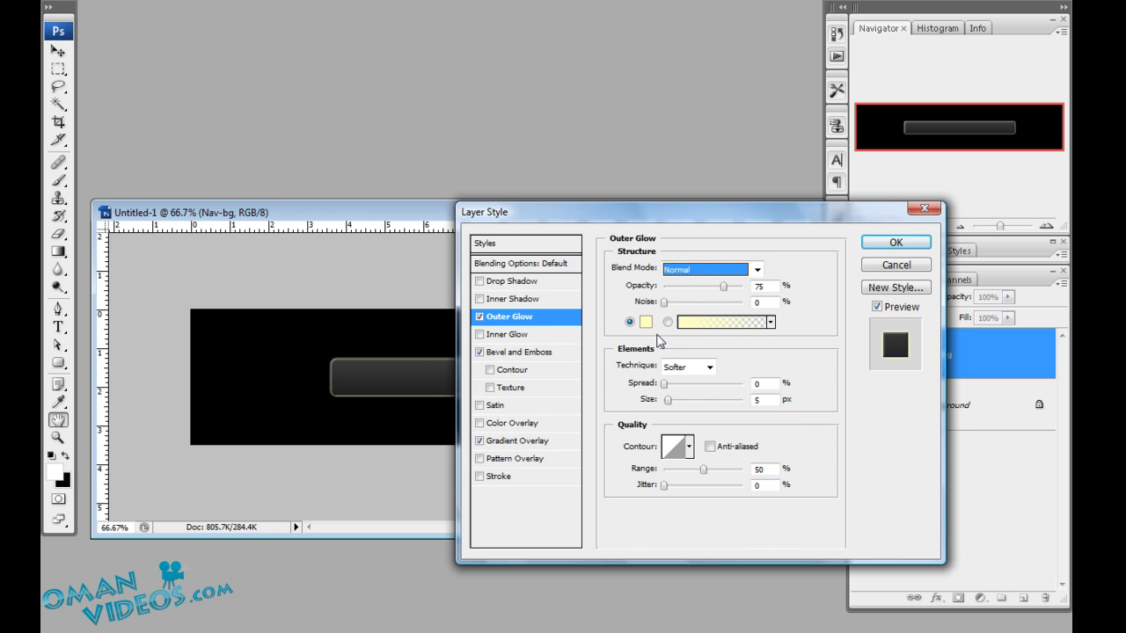
{"action": "left_click", "coordinate": [646, 322]}
{"action": "mouse_move", "coordinate": [532, 332]}
{"action": "left_mouse_down"}
{"action": "mouse_move", "coordinate": [509, 339]}
{"action": "mouse_move", "coordinate": [521, 336]}
{"action": "mouse_move", "coordinate": [501, 329]}
{"action": "left_mouse_up"}
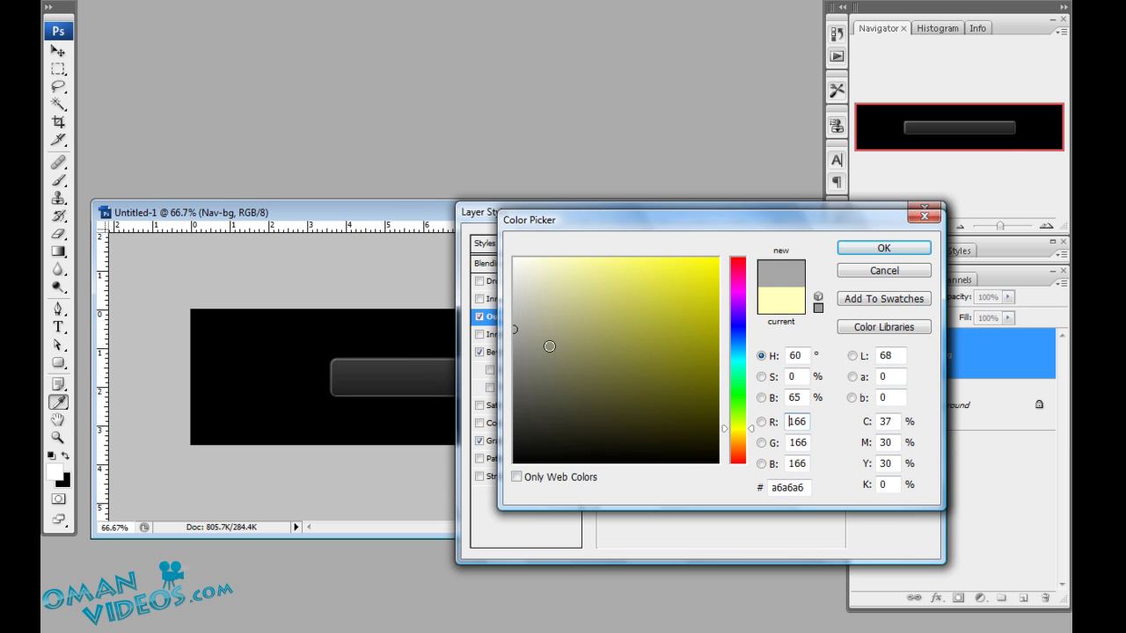
{"action": "left_click", "coordinate": [883, 248]}
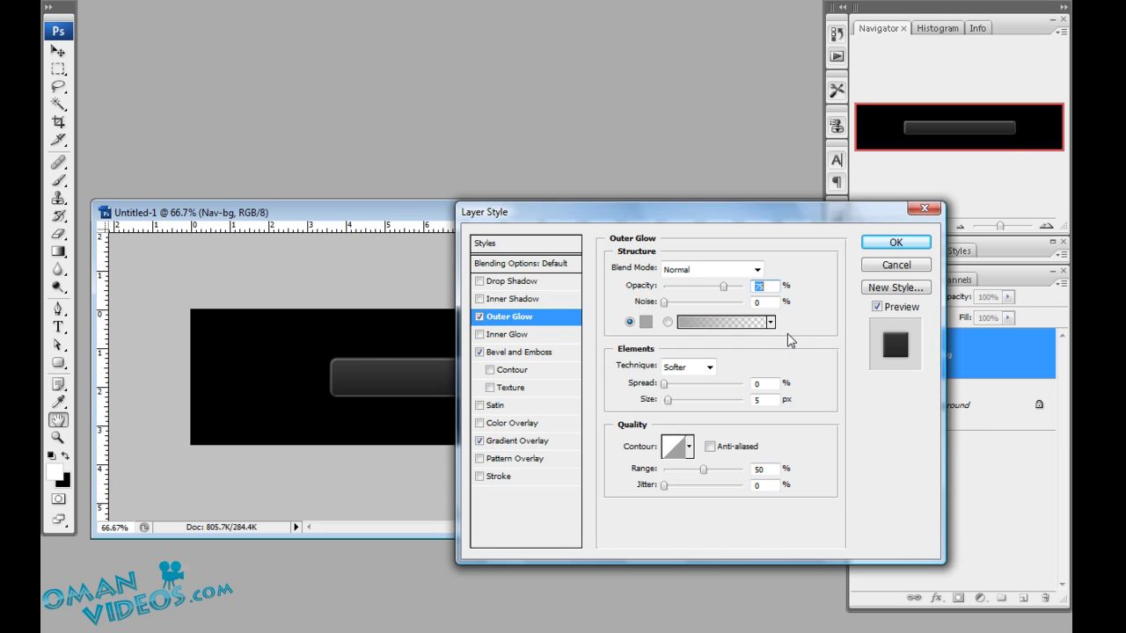
Set the outer glow's opacity to 55% and its technique to Precise
{"action": "left_click_drag", "start_coordinate": [724, 286], "coordinate": [713, 295]}
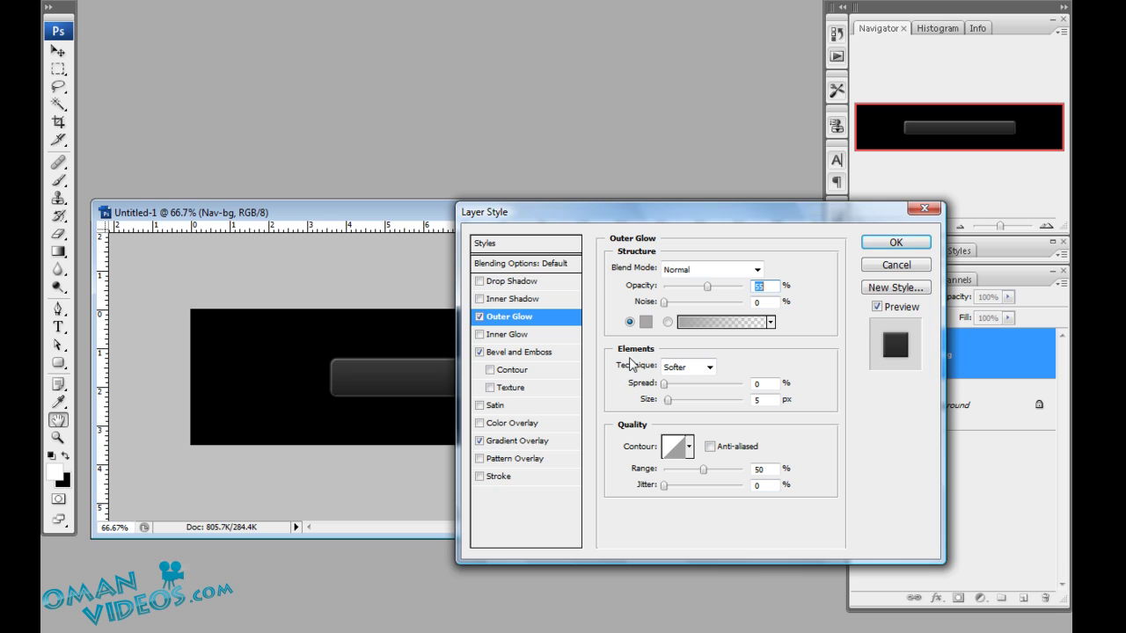
{"action": "left_click", "coordinate": [701, 369]}
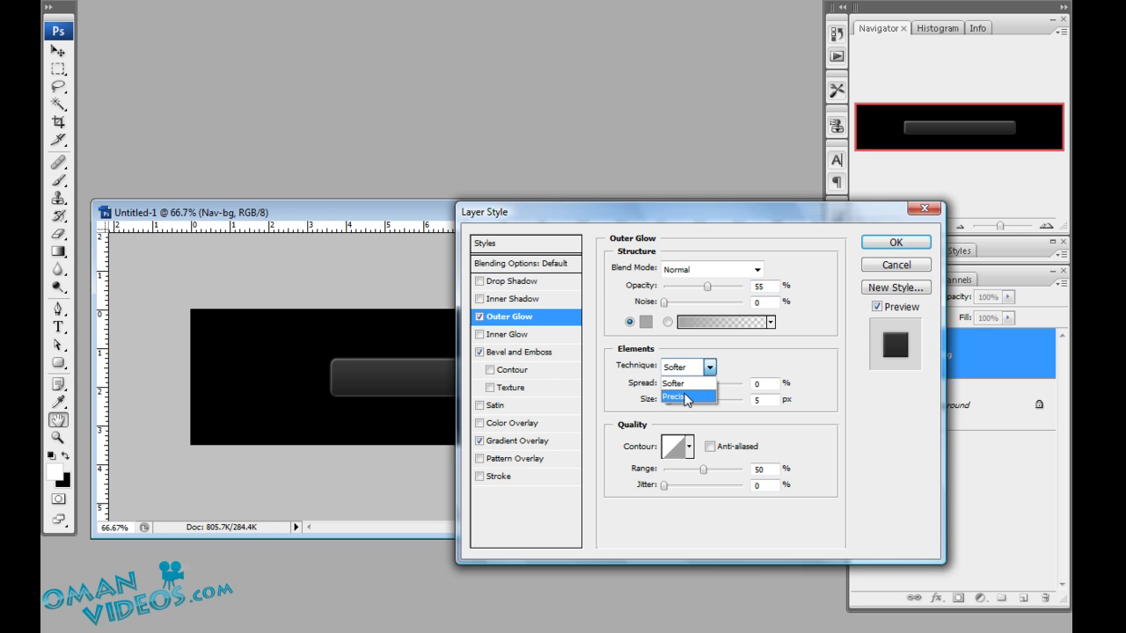
{"action": "left_click", "coordinate": [684, 397]}
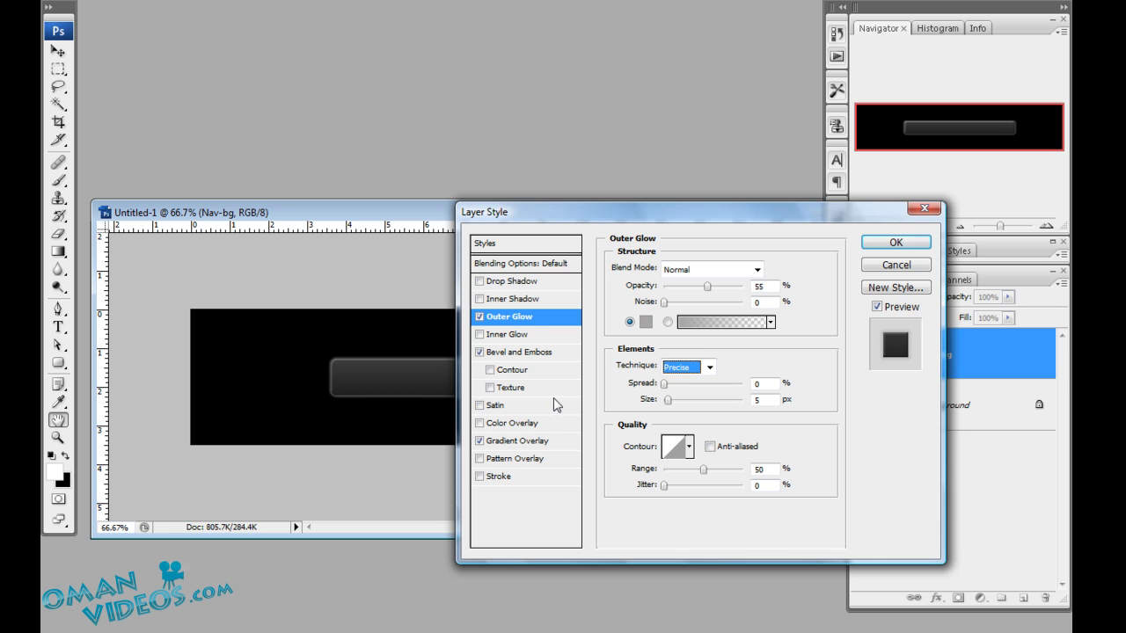
Set the outer glow's size to 8 px and give it the half-round contour preset
{"action": "left_click_drag", "start_coordinate": [646, 216], "coordinate": [667, 208]}
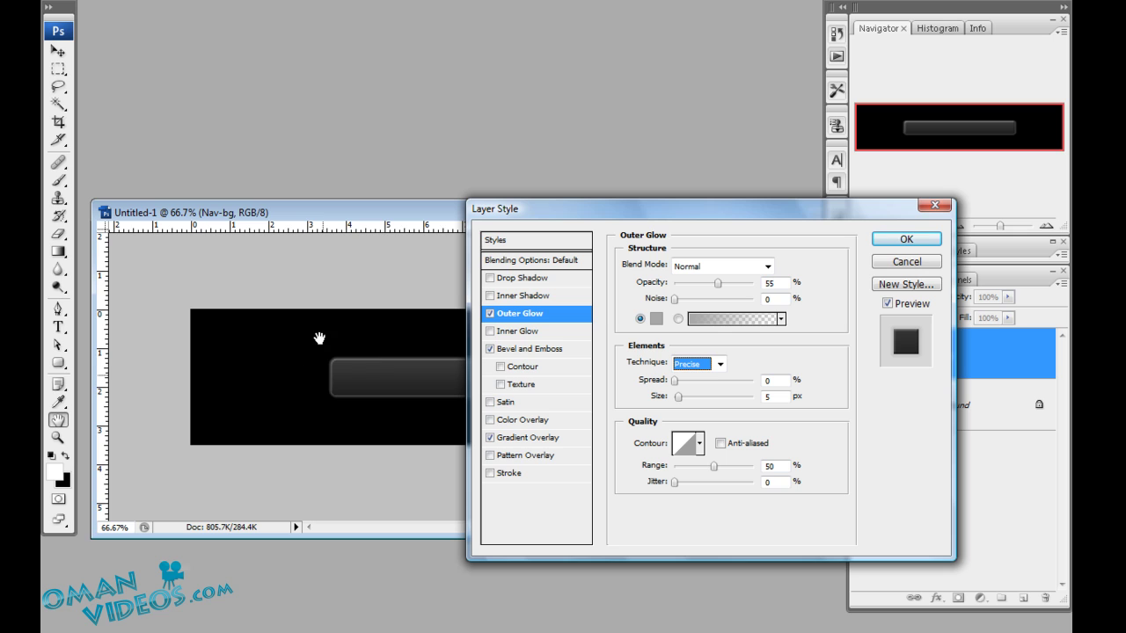
{"action": "left_click_drag", "start_coordinate": [633, 211], "coordinate": [619, 221]}
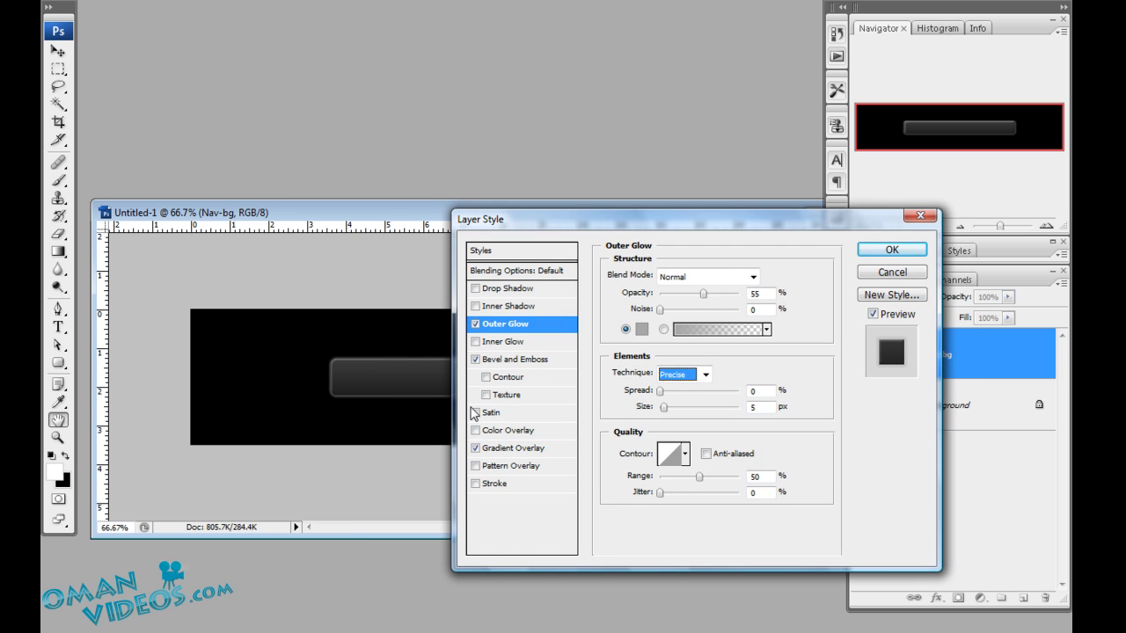
{"action": "left_click_drag", "start_coordinate": [664, 409], "coordinate": [669, 409]}
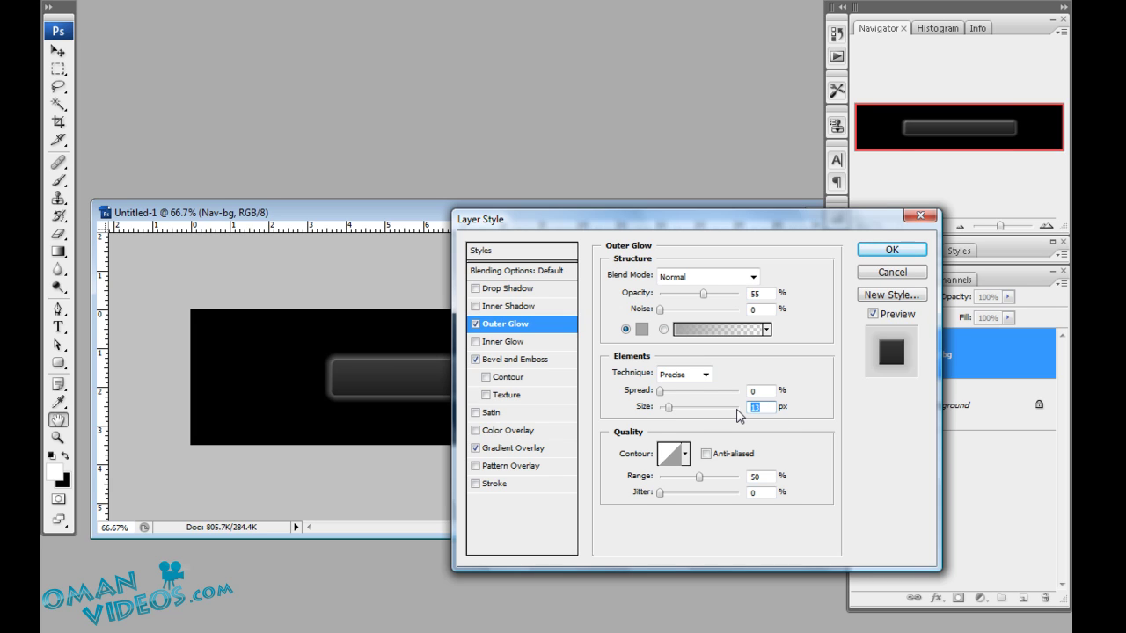
{"action": "type", "text": "8"}
{"action": "double_click", "coordinate": [757, 390]}
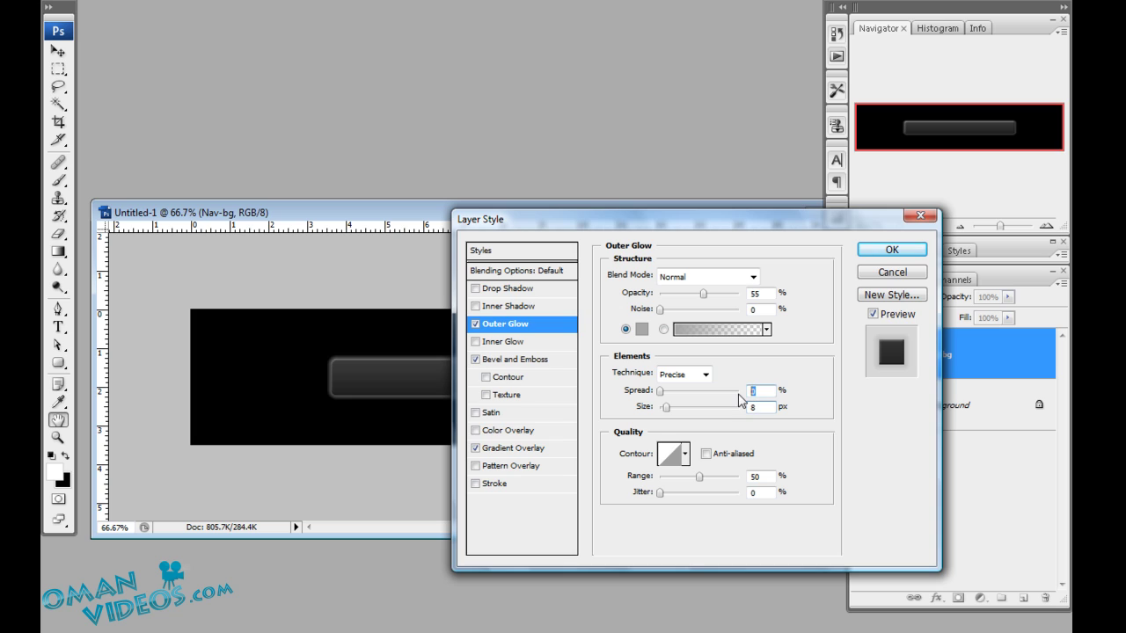
{"action": "left_click", "coordinate": [686, 456]}
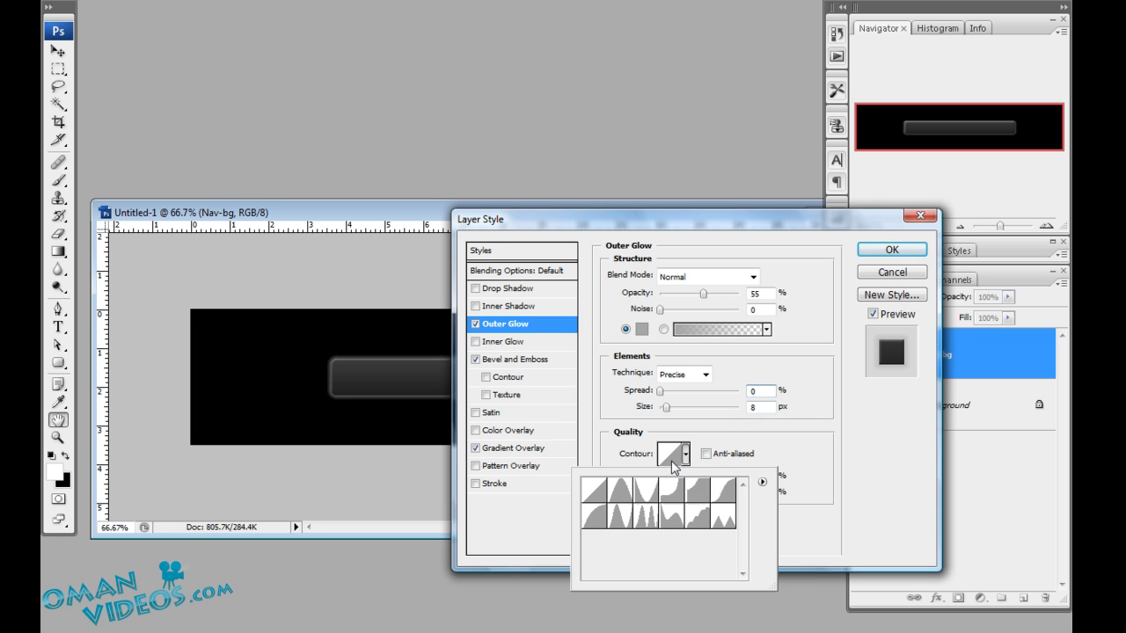
{"action": "left_click", "coordinate": [595, 523]}
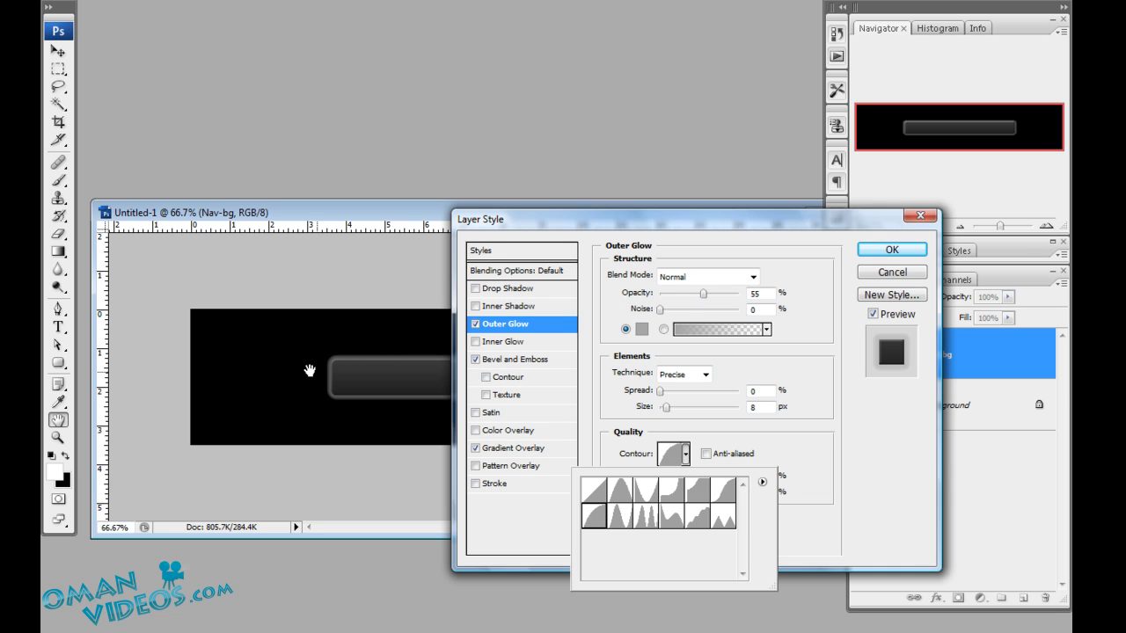
Lower the outer glow's opacity to about 23% and apply the layer style to Nav-bg
{"action": "left_click", "coordinate": [661, 224]}
{"action": "left_click_drag", "start_coordinate": [688, 302], "coordinate": [681, 304]}
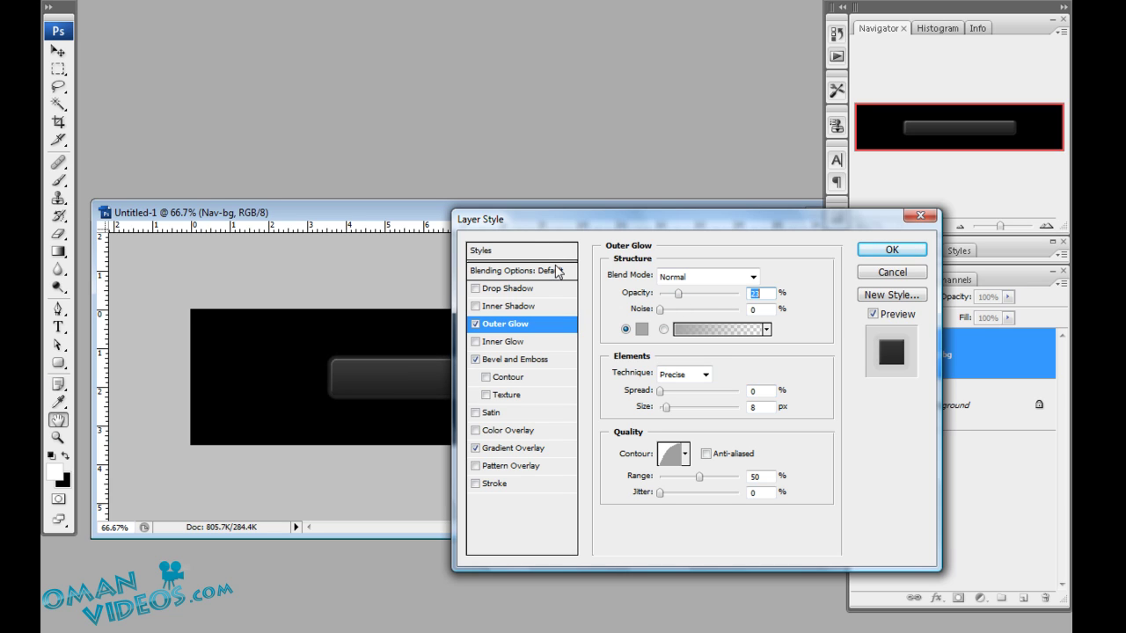
{"action": "left_click_drag", "start_coordinate": [620, 219], "coordinate": [552, 244]}
{"action": "left_click", "coordinate": [825, 277]}
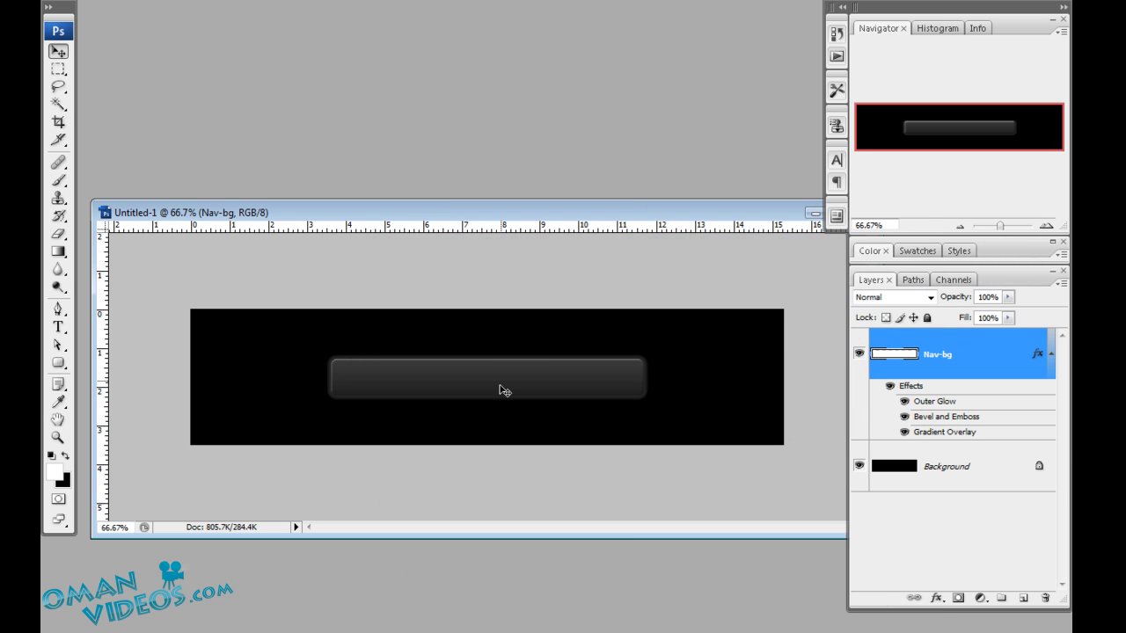
Collapse the Nav-bg effects list and add a new layer named shine above it
{"action": "key", "text": "z"}
{"action": "left_click", "coordinate": [489, 387]}
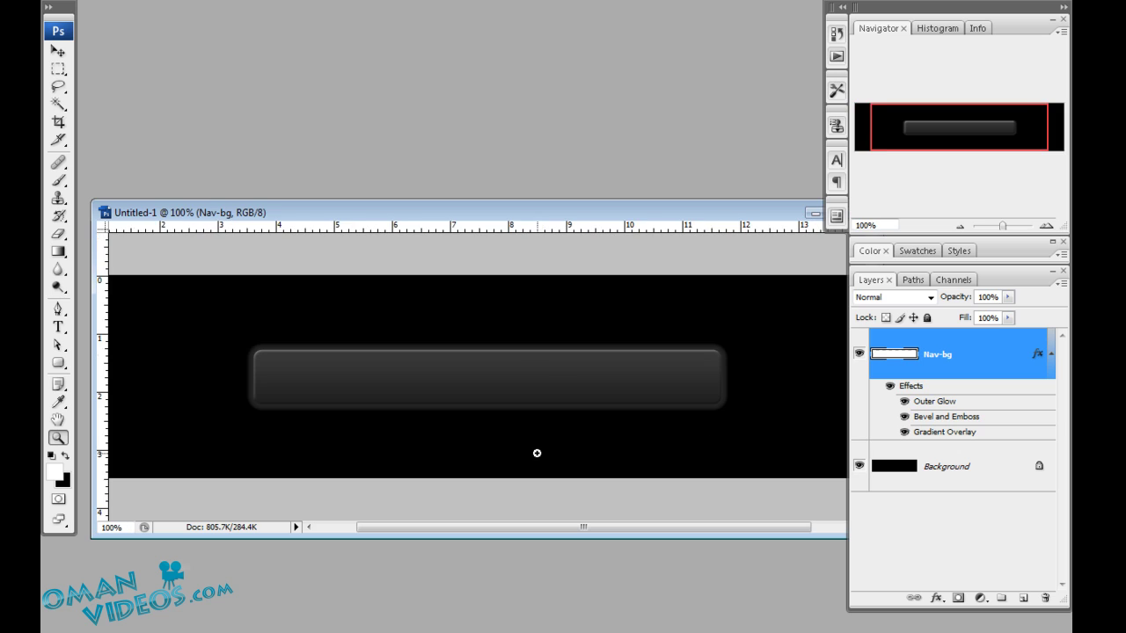
{"action": "key", "text": "v"}
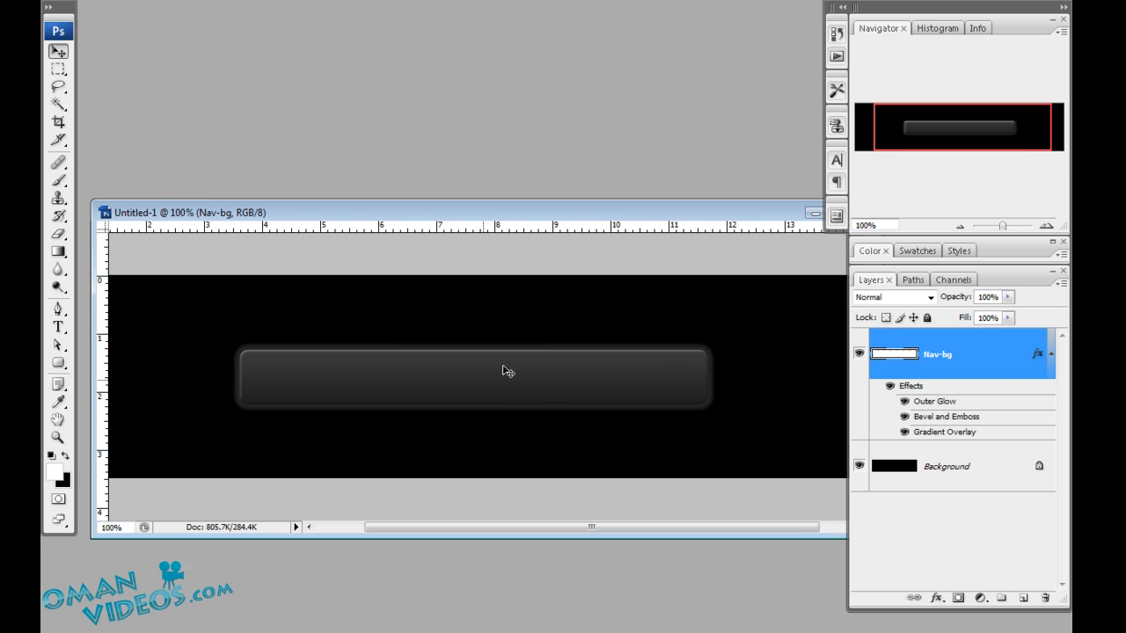
{"action": "left_click", "coordinate": [1051, 355]}
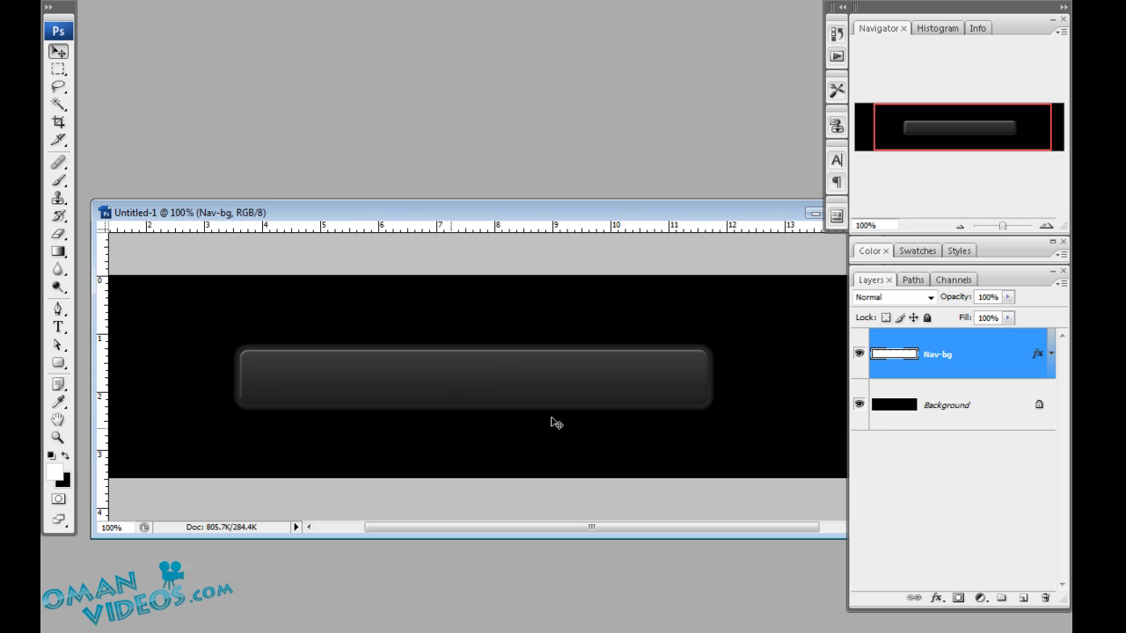
{"action": "left_click", "coordinate": [1023, 598]}
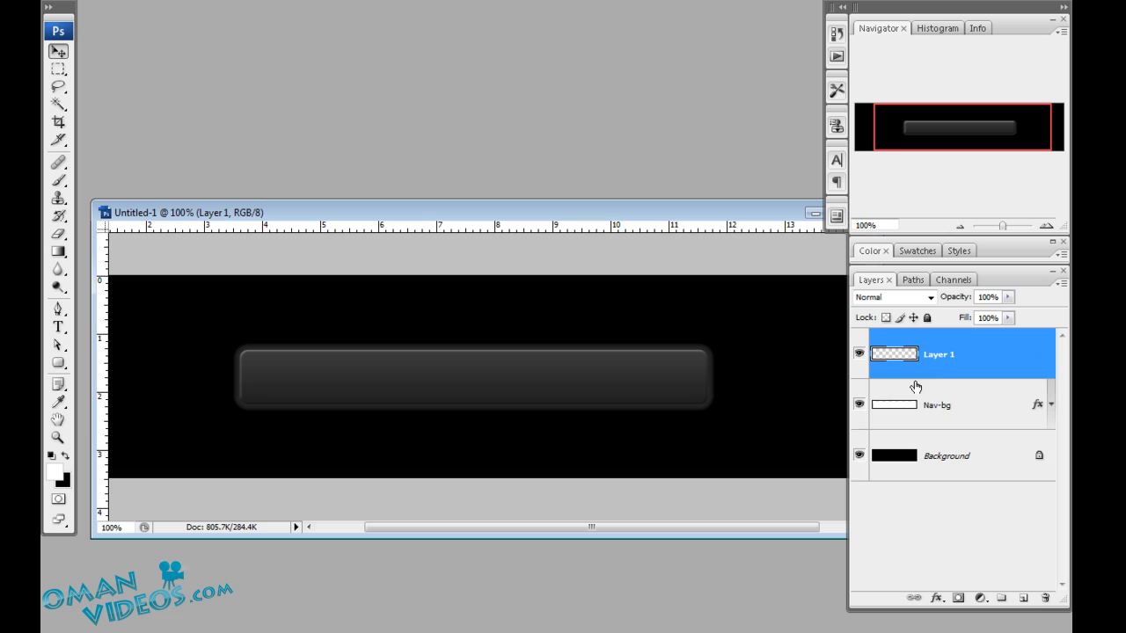
{"action": "double_click", "coordinate": [938, 355]}
{"action": "type", "text": "shine"}
{"action": "key", "text": "Return"}
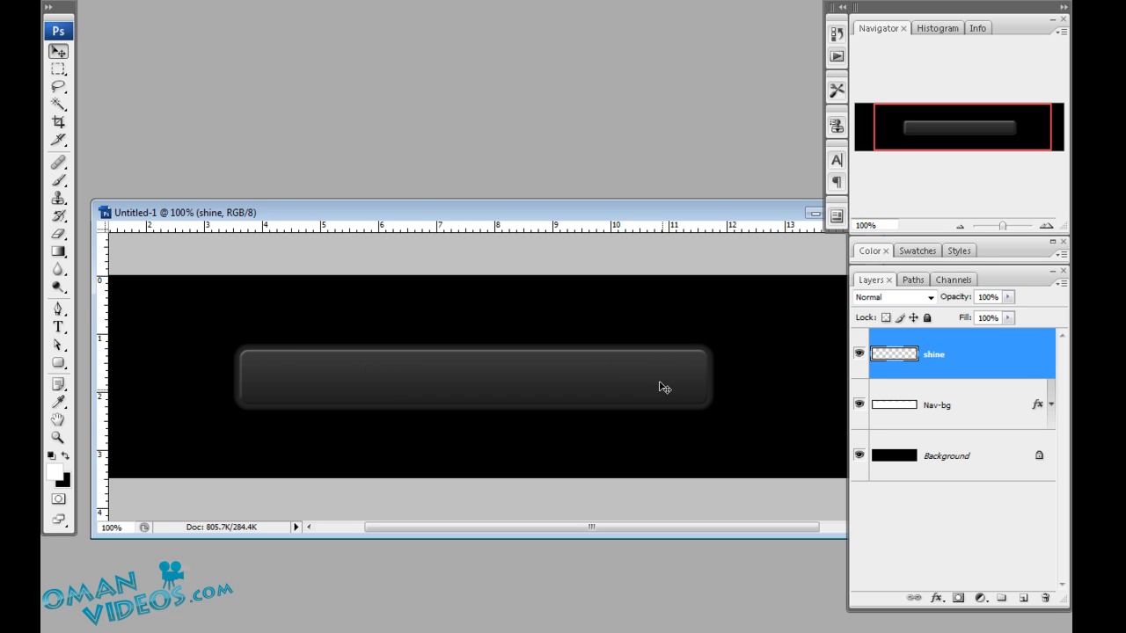
Load the Nav-bg shape as a selection and subtract a wide ellipse from its upper part, keeping the curved lower area
{"action": "left_click", "coordinate": [897, 407], "text": "ctrl"}
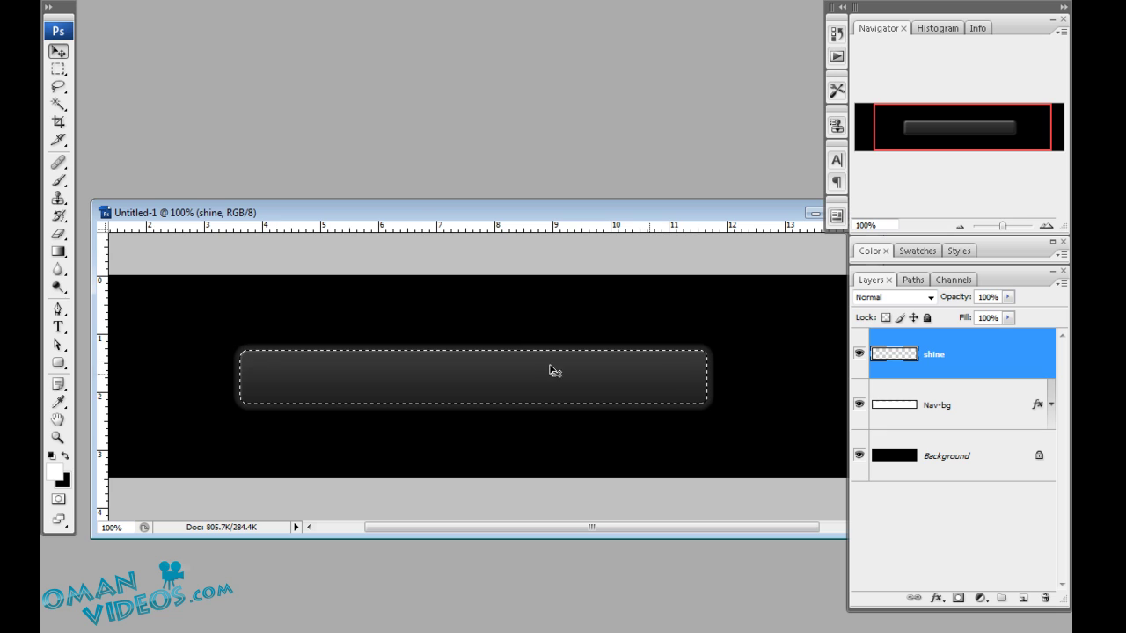
{"action": "left_click_drag", "start_coordinate": [59, 69], "coordinate": [101, 88]}
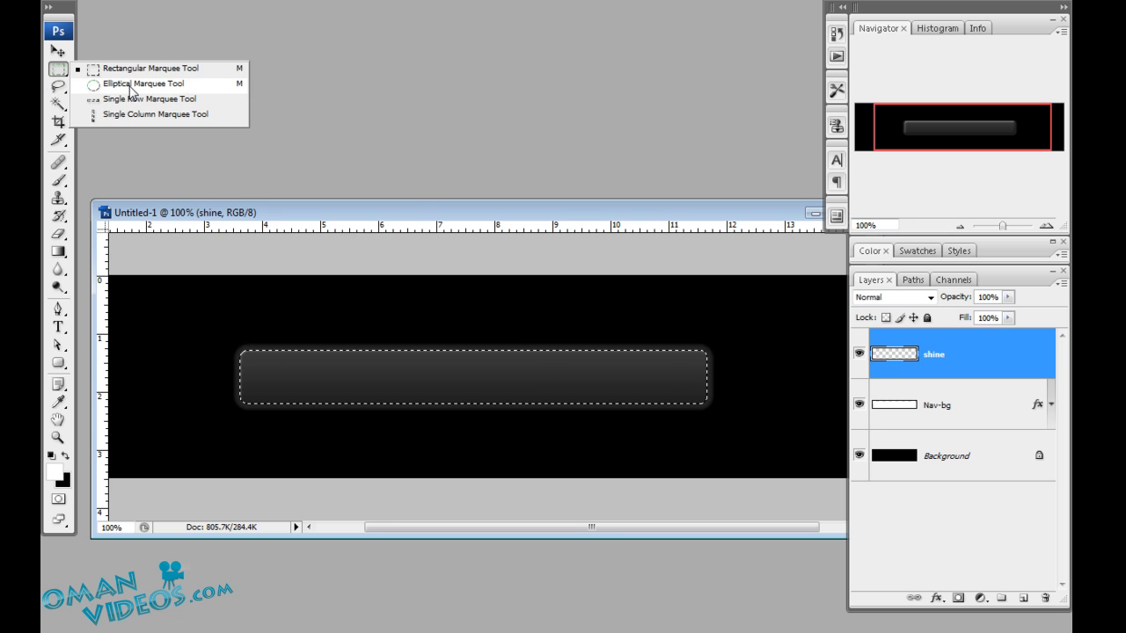
{"action": "left_click", "coordinate": [130, 84]}
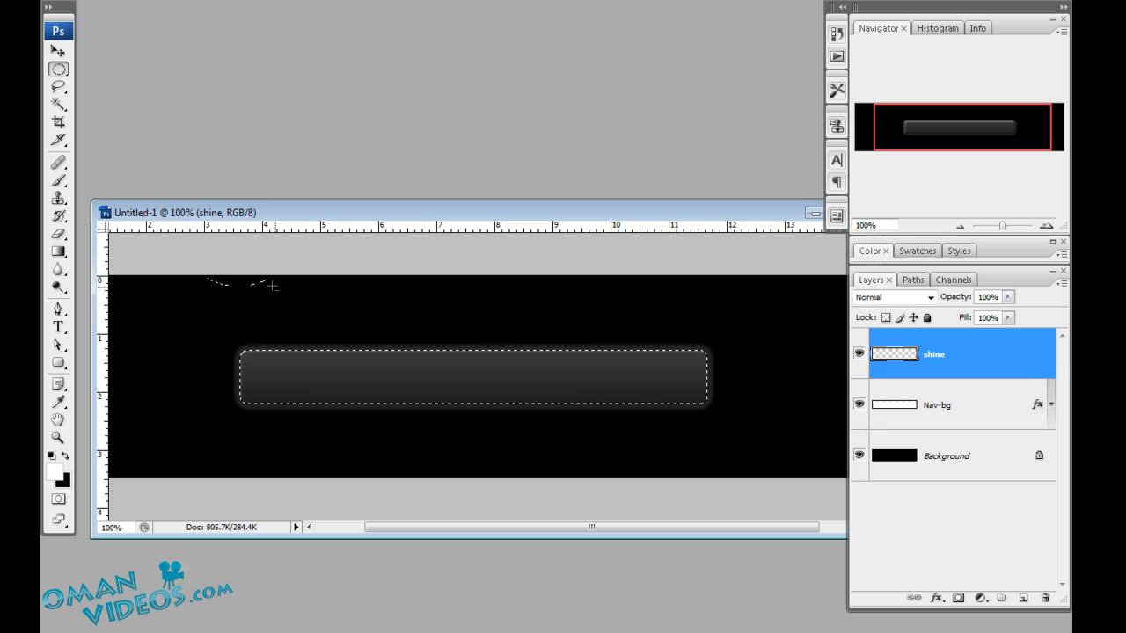
{"action": "mouse_move", "coordinate": [677, 369]}
{"action": "left_mouse_down"}
{"action": "mouse_move", "coordinate": [748, 358]}
{"action": "mouse_move", "coordinate": [818, 388]}
{"action": "mouse_move", "coordinate": [797, 392]}
{"action": "left_mouse_up"}
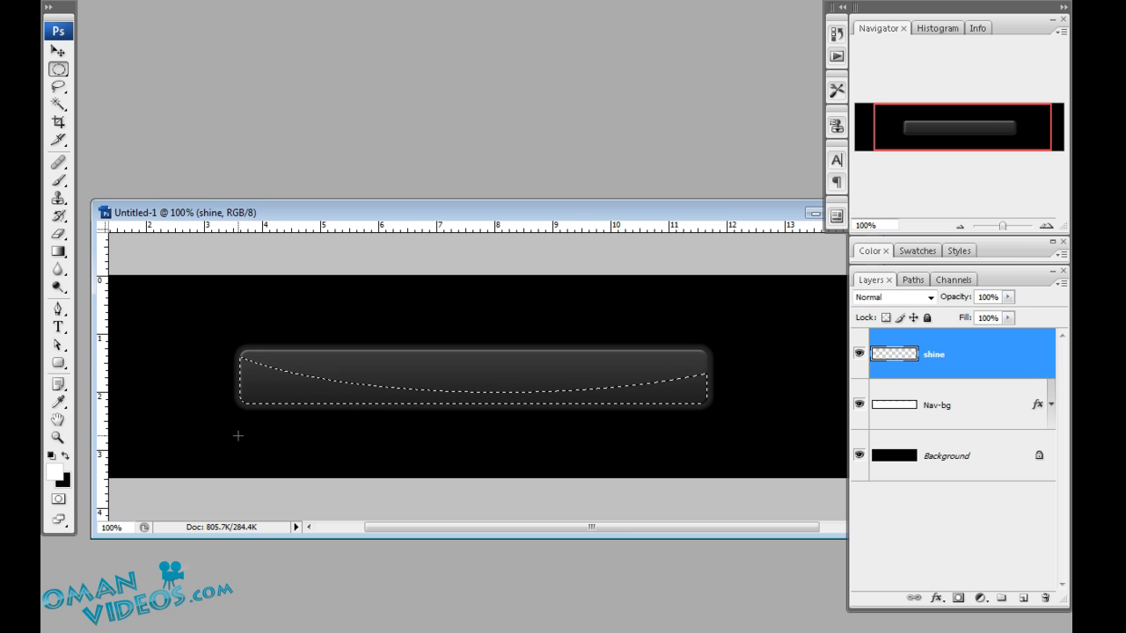
Fill the curved selection with white on the shine layer, deselect it and reduce the layer's opacity to 5%
{"action": "key", "text": "alt+BackSpace"}
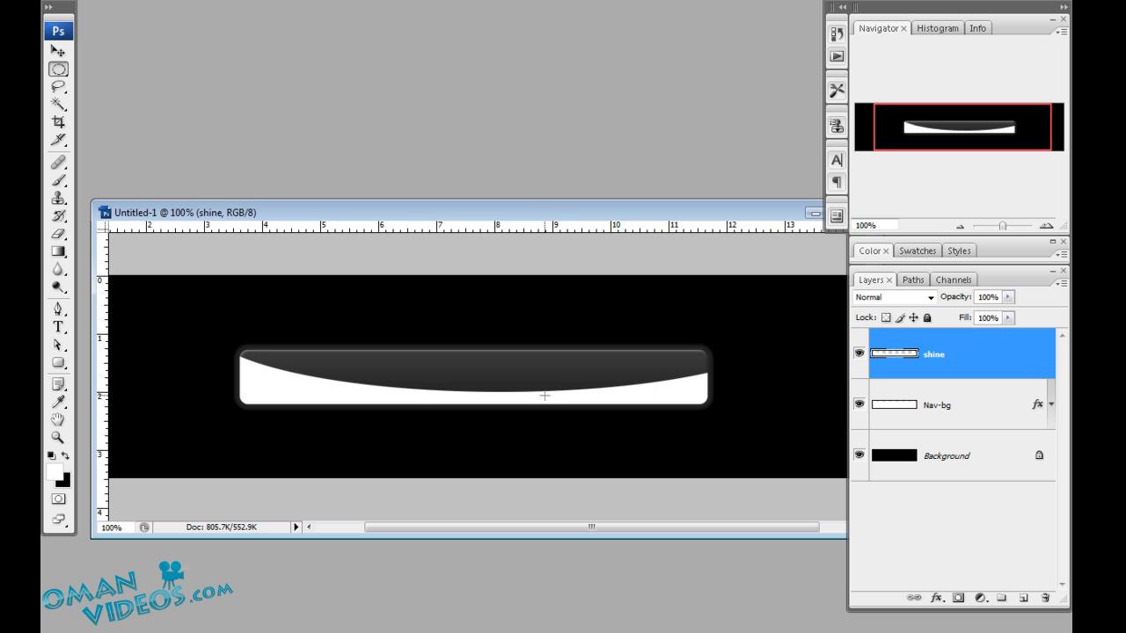
{"action": "left_click", "coordinate": [59, 51]}
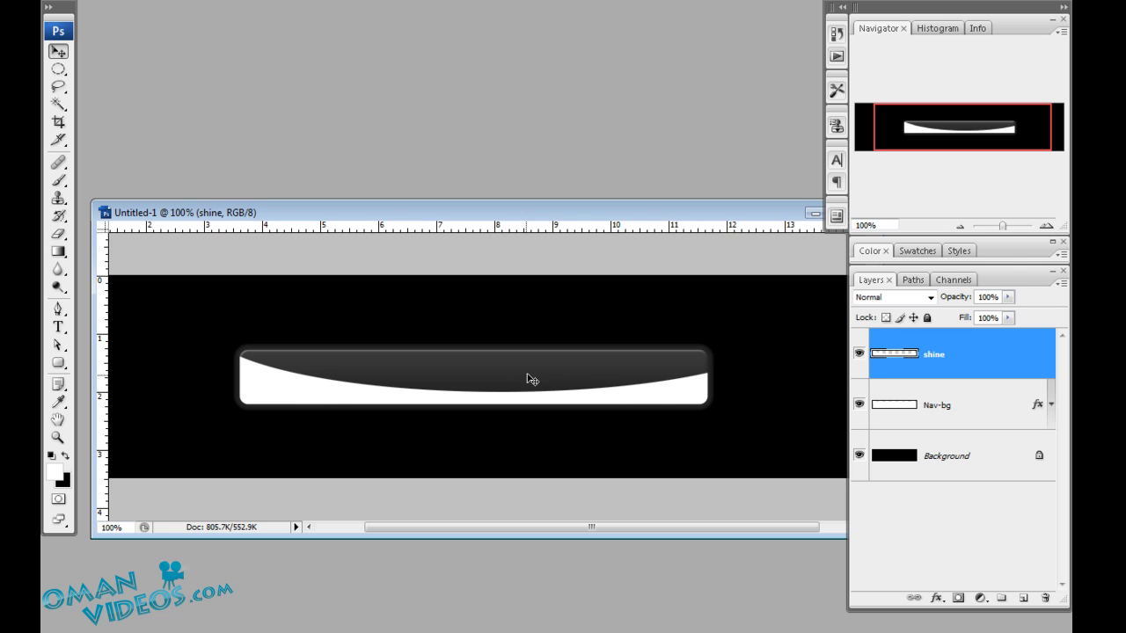
{"action": "left_click_drag", "start_coordinate": [961, 303], "coordinate": [884, 303]}
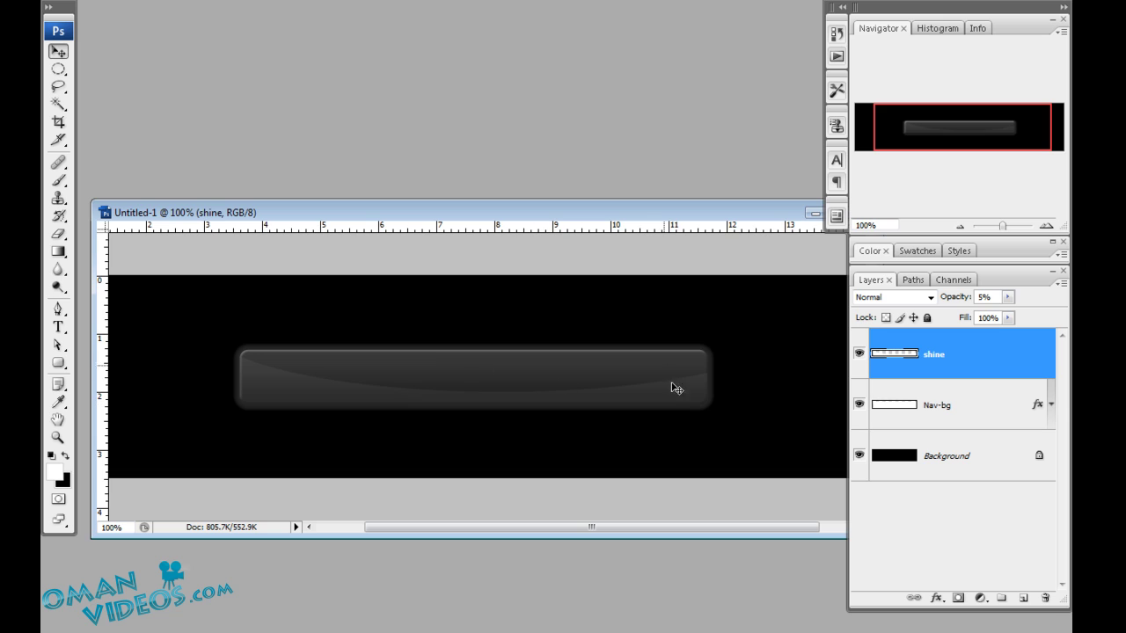
Add the white text label Home near the left end of the bar and centre it vertically by eye
{"action": "key", "text": "t"}
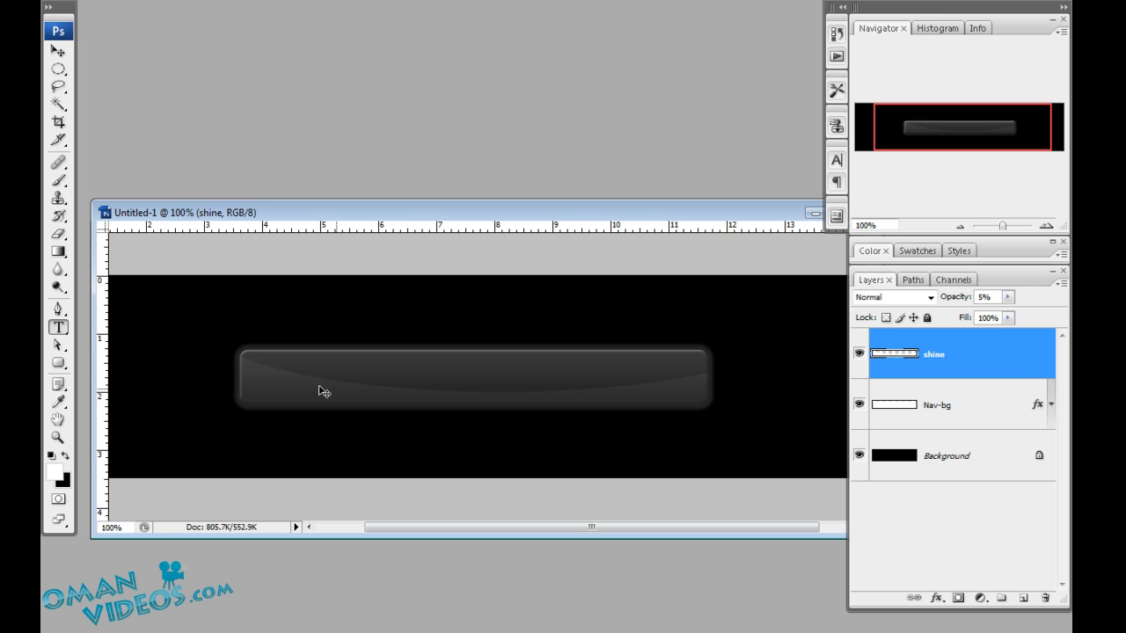
{"action": "left_click", "coordinate": [309, 382]}
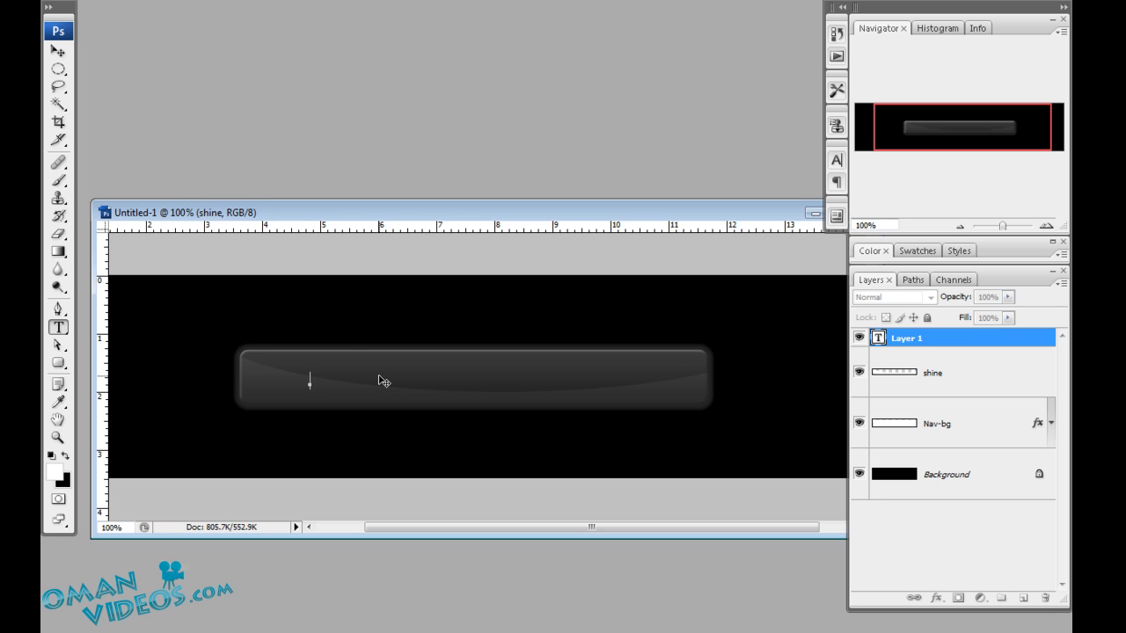
{"action": "type", "text": "Abouts"}
{"action": "key", "text": "ctrl+a"}
{"action": "type", "text": "Home"}
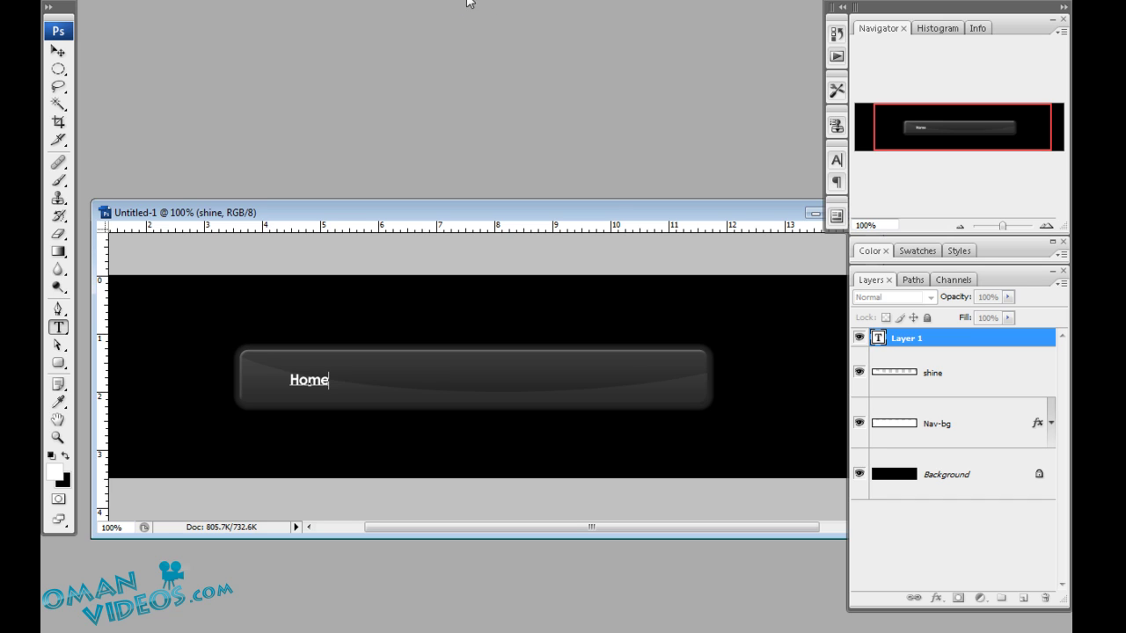
{"action": "left_click", "coordinate": [58, 51]}
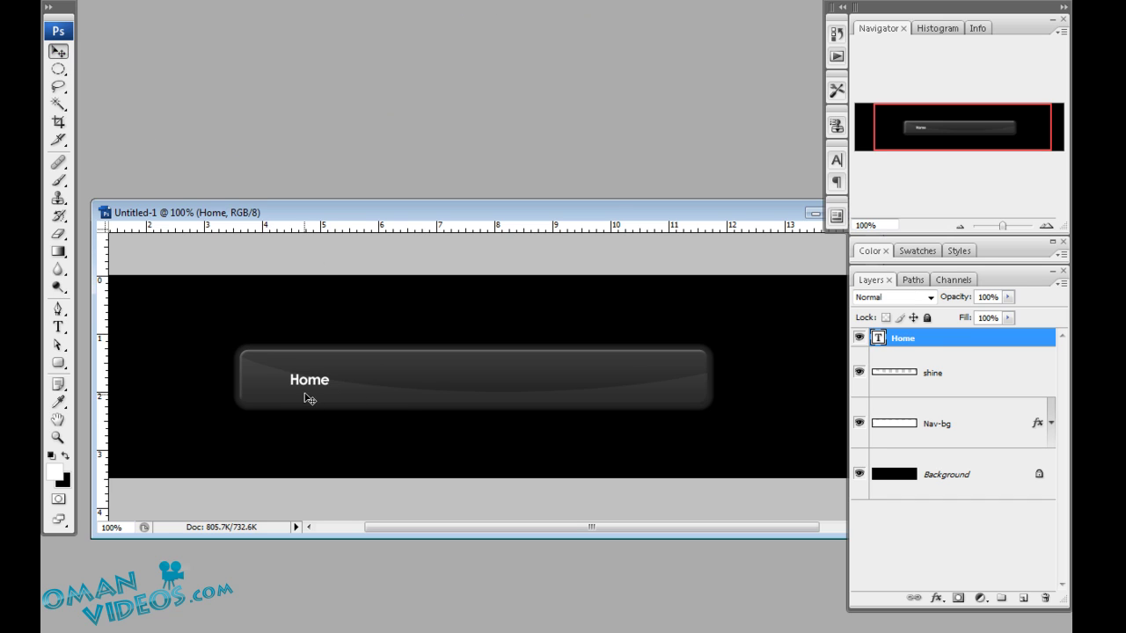
{"action": "mouse_move", "coordinate": [308, 399]}
{"action": "left_mouse_down"}
{"action": "mouse_move", "coordinate": [321, 384]}
{"action": "mouse_move", "coordinate": [303, 384]}
{"action": "mouse_move", "coordinate": [320, 386]}
{"action": "left_mouse_up"}
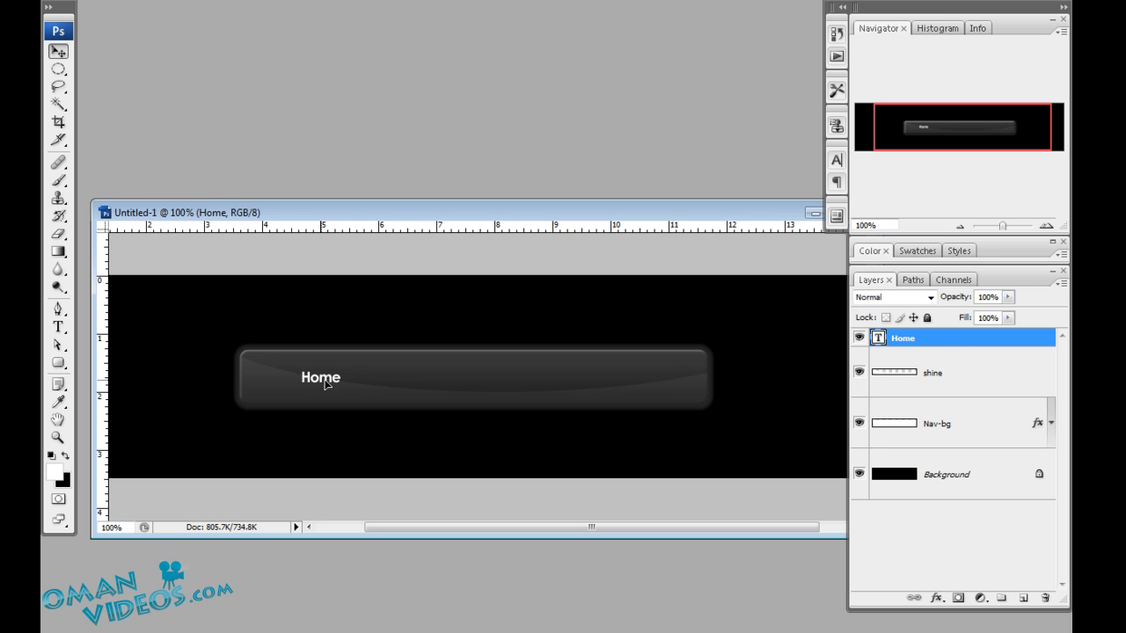
Duplicate the Home label twice along the bar and shift the middle copy to space the three labels evenly
{"action": "left_click_drag", "start_coordinate": [325, 384], "coordinate": [616, 385]}
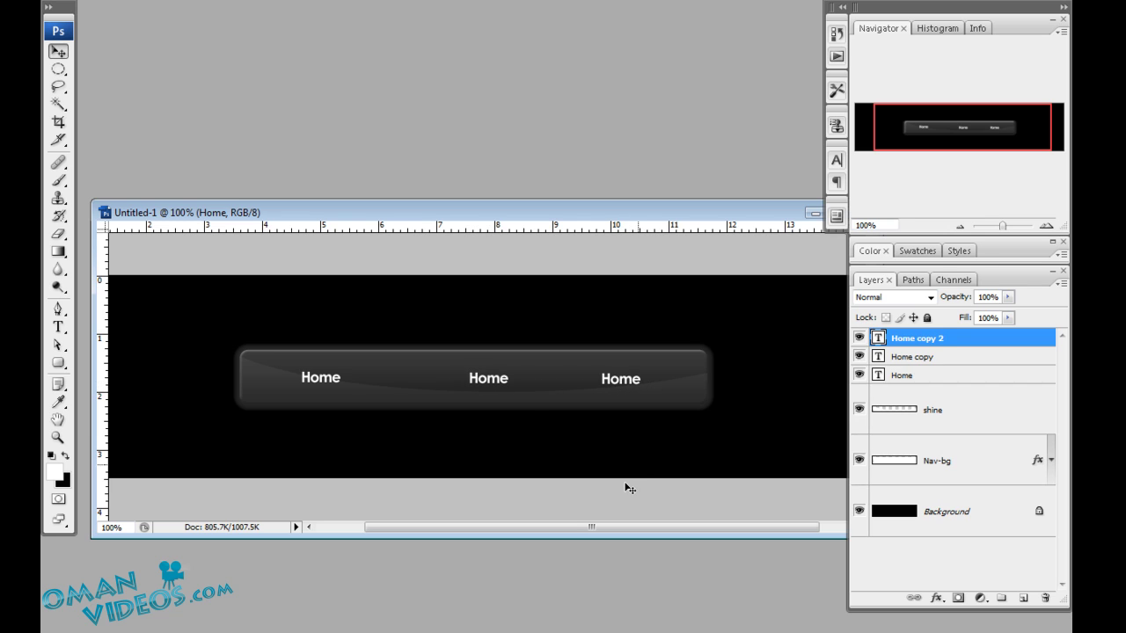
{"action": "left_click", "coordinate": [923, 357]}
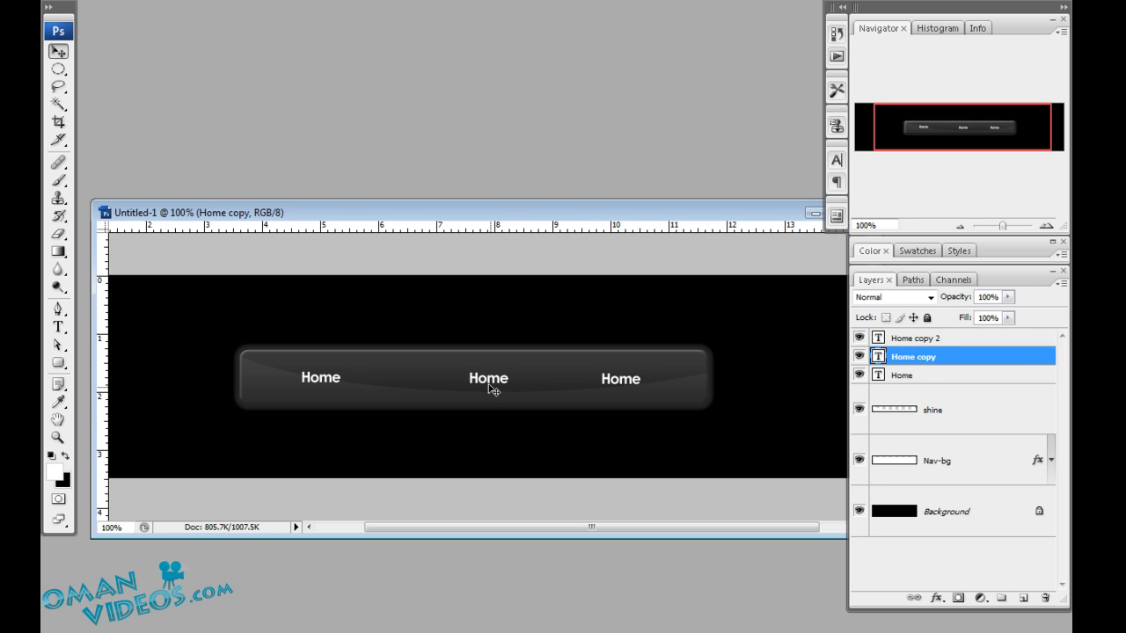
{"action": "left_click_drag", "start_coordinate": [492, 389], "coordinate": [468, 388]}
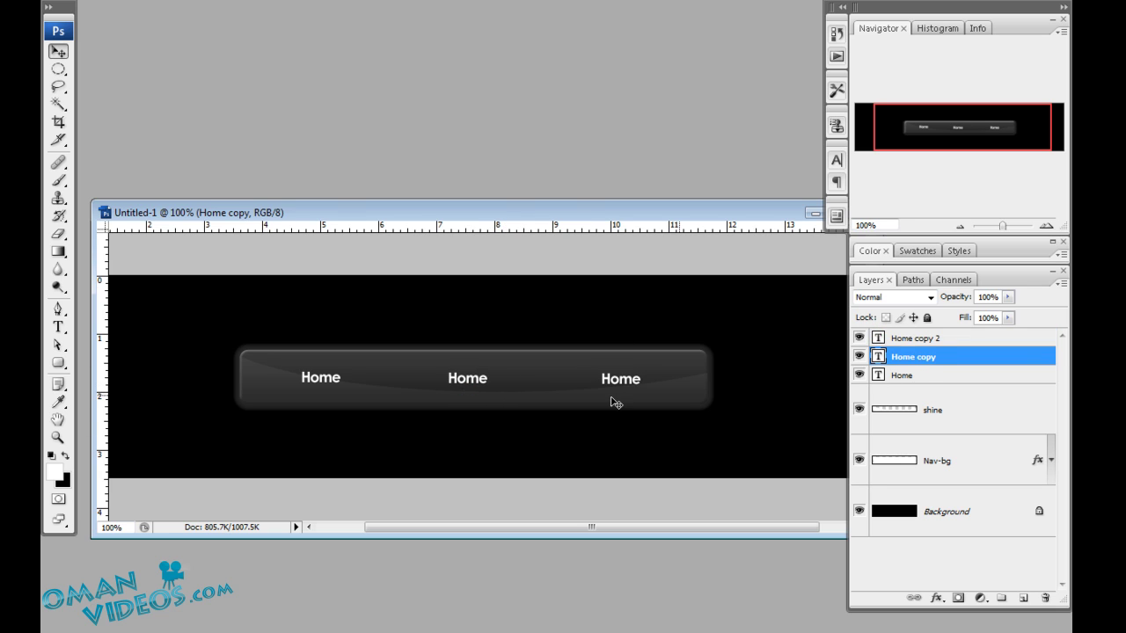
Change the middle label's text to About
{"action": "key", "text": "t"}
{"action": "double_click", "coordinate": [472, 376]}
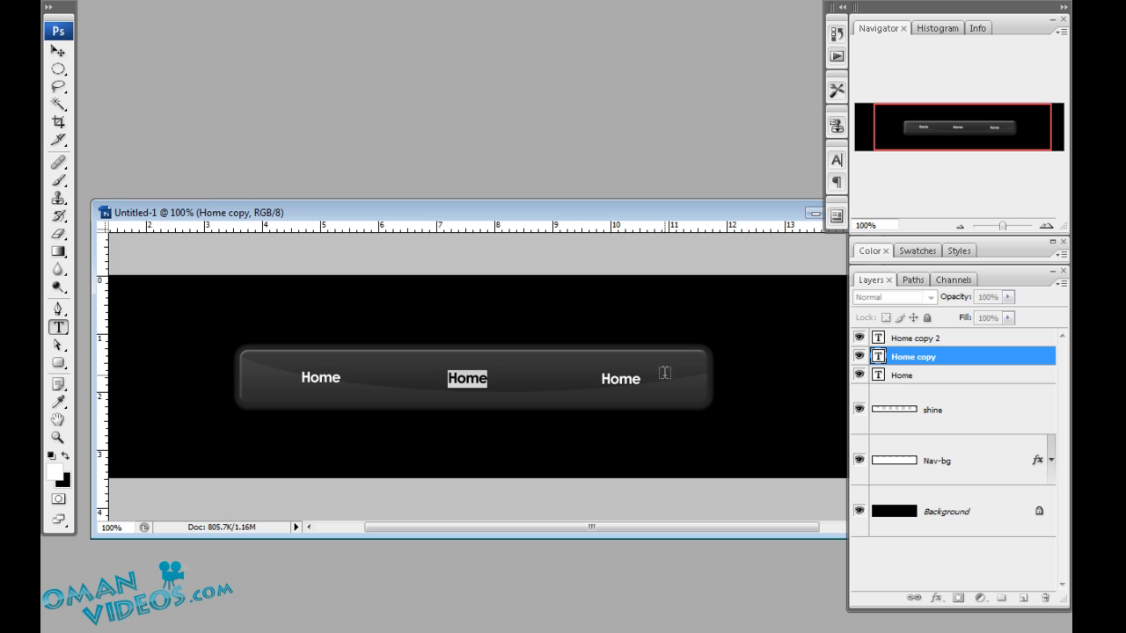
{"action": "type", "text": "About"}
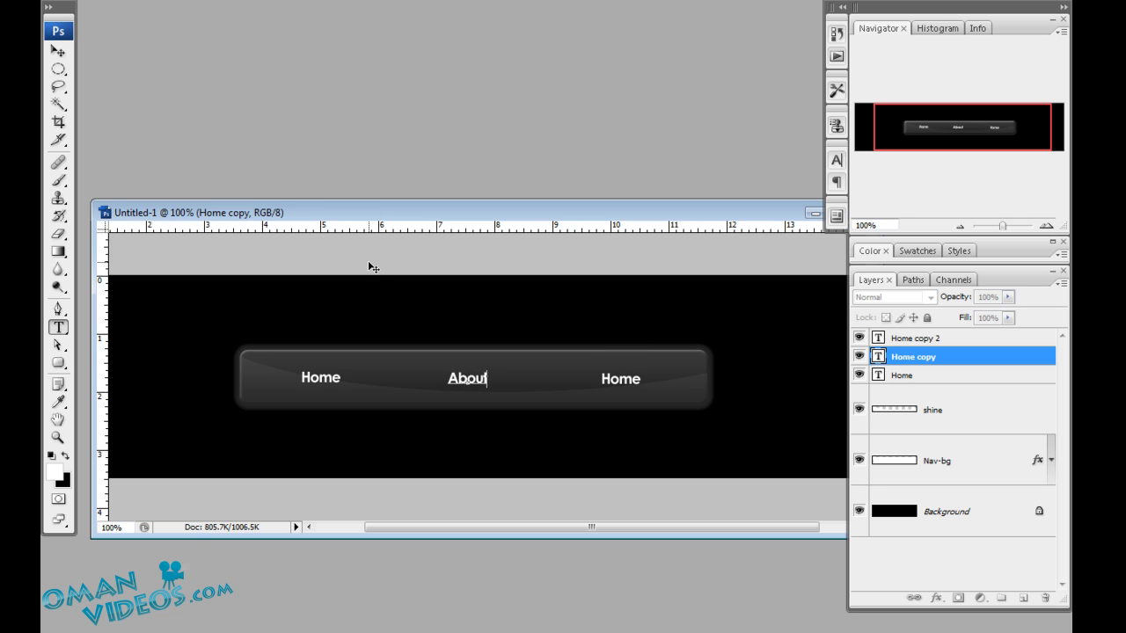
{"action": "key", "text": "ctrl+Return"}
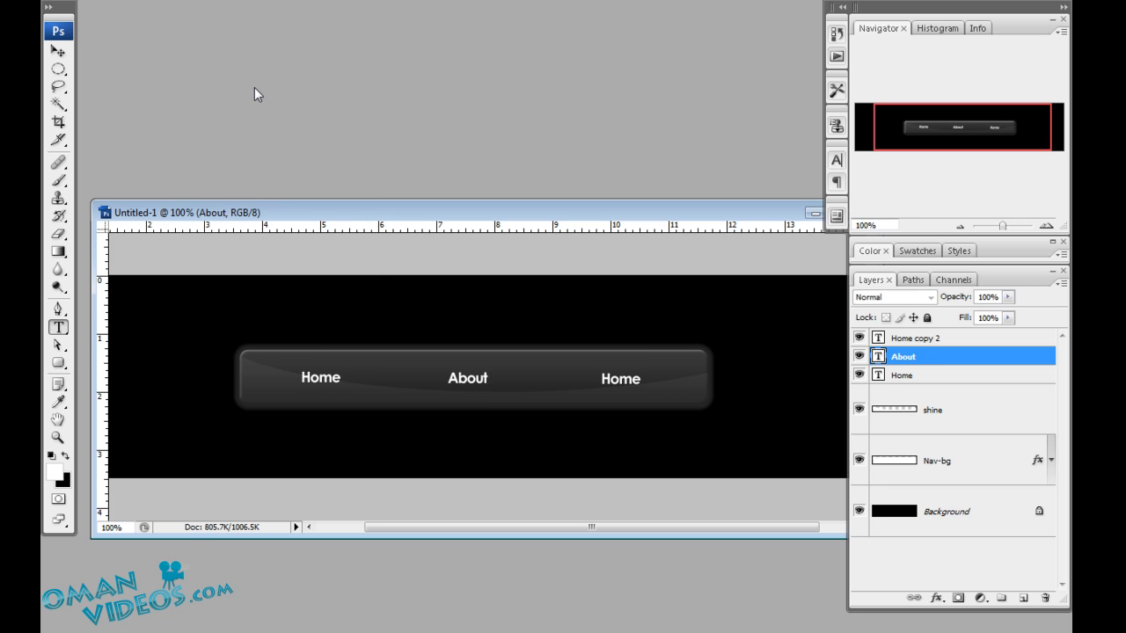
Change the text of the label near the bar's right end to Contact
{"action": "double_click", "coordinate": [615, 379]}
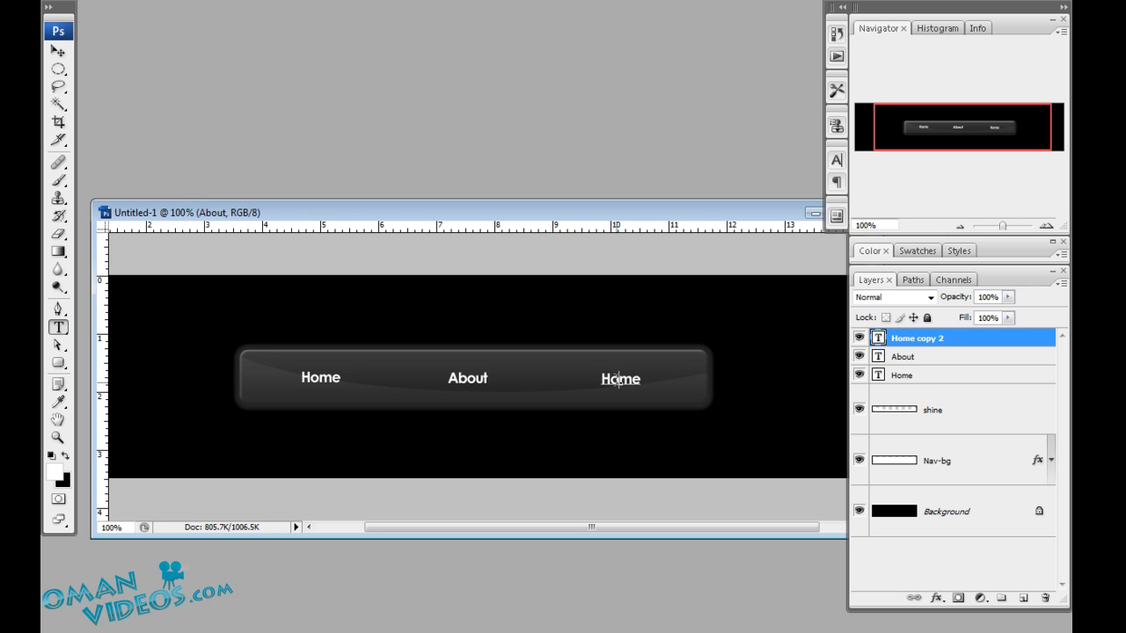
{"action": "type", "text": "Contact"}
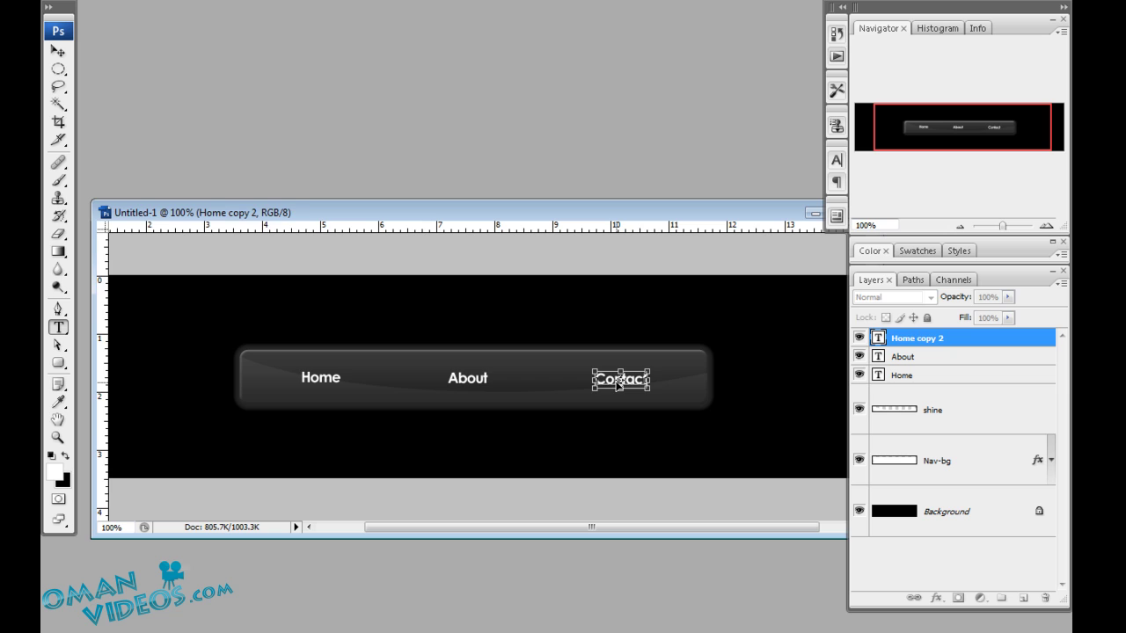
{"action": "key", "text": "ctrl+Return"}
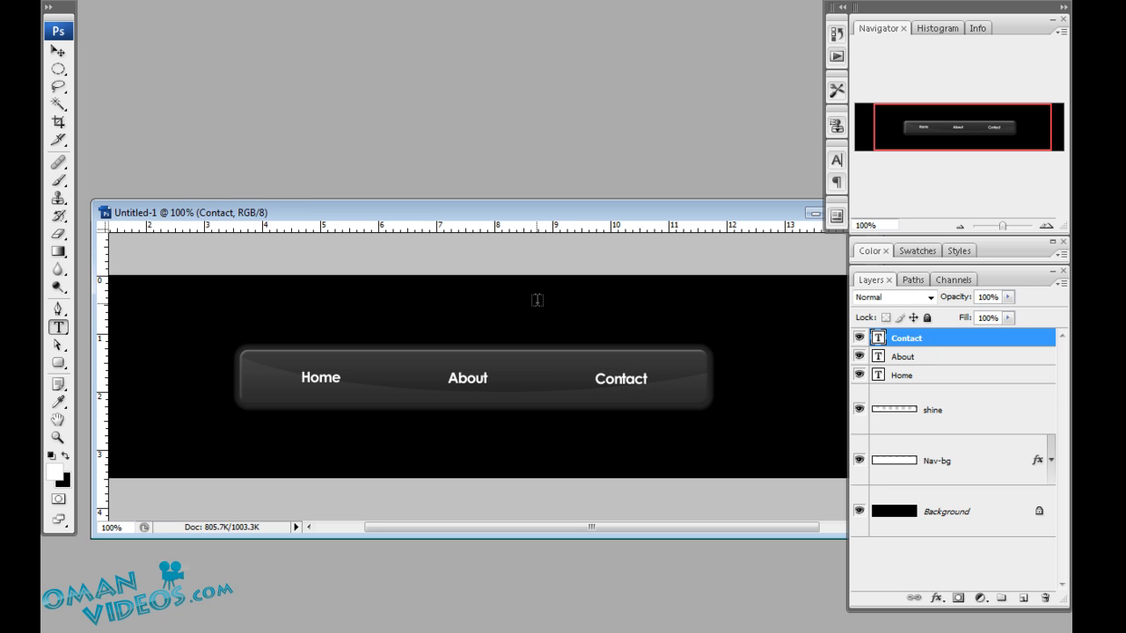
{"action": "left_click", "coordinate": [58, 51]}
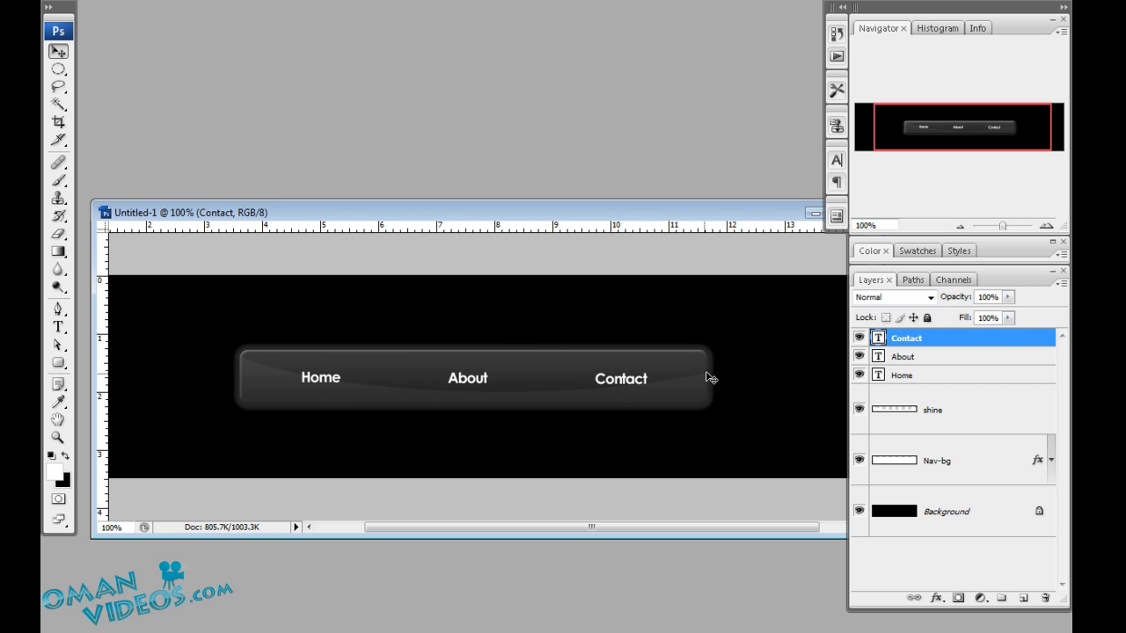
Align the Home, About and Contact labels to the bar's vertical centre and distribute their horizontal centres evenly
{"action": "left_click", "coordinate": [927, 376], "text": "shift"}
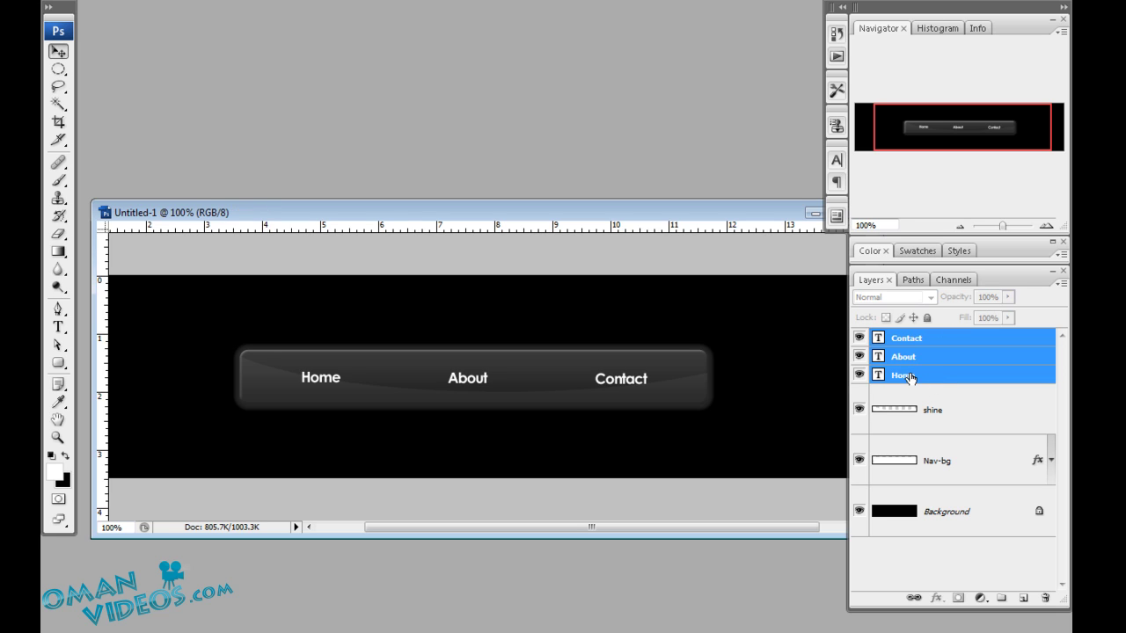
{"action": "left_click", "coordinate": [894, 461], "text": "ctrl"}
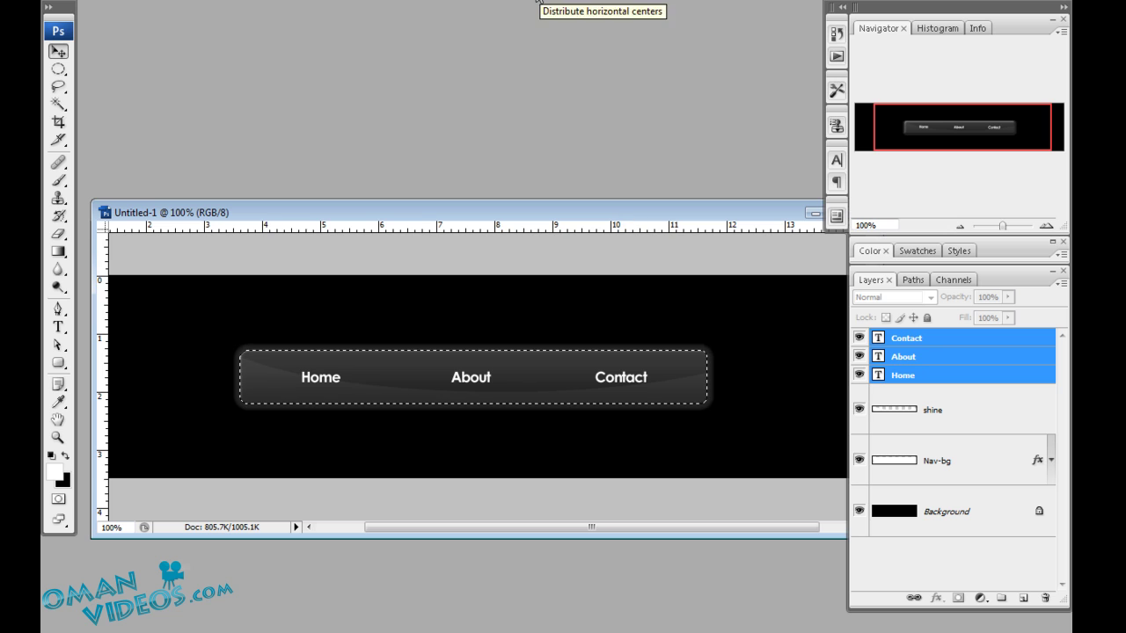
{"action": "left_click", "coordinate": [58, 52]}
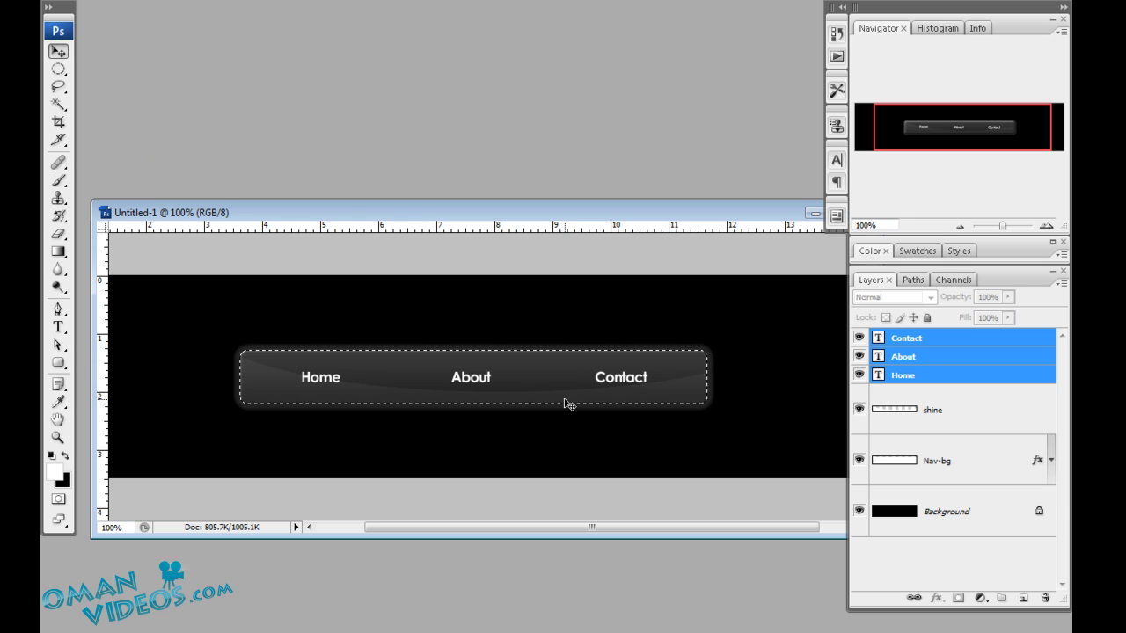
{"action": "key", "text": "ctrl+d"}
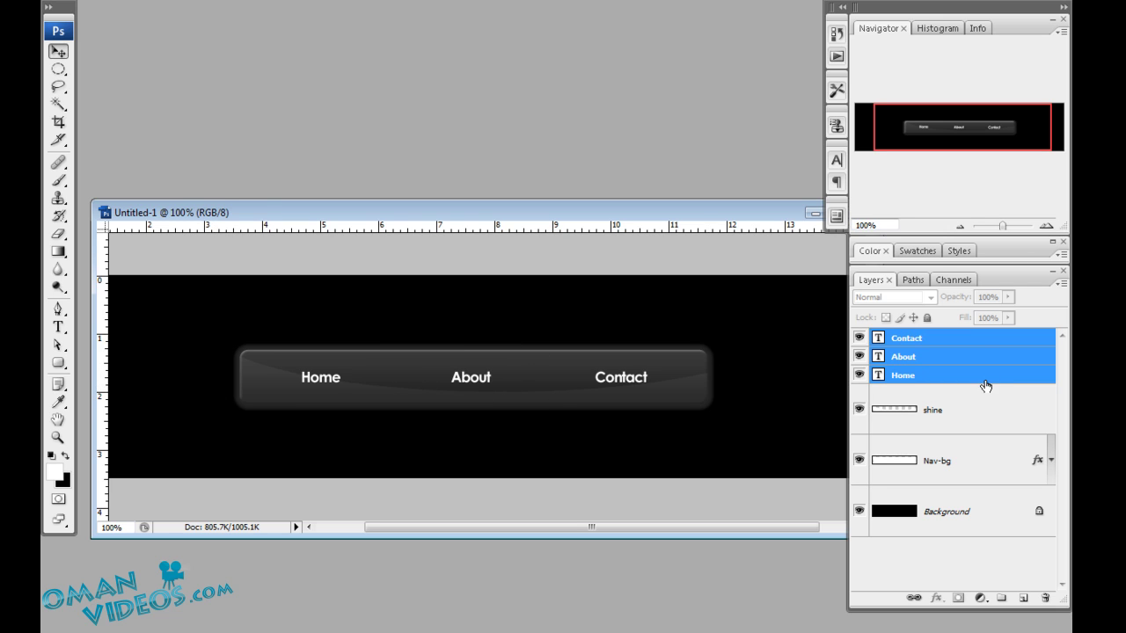
Create a new layer above the Contact label and name it bars
{"action": "left_click", "coordinate": [976, 345]}
{"action": "left_click", "coordinate": [1023, 598]}
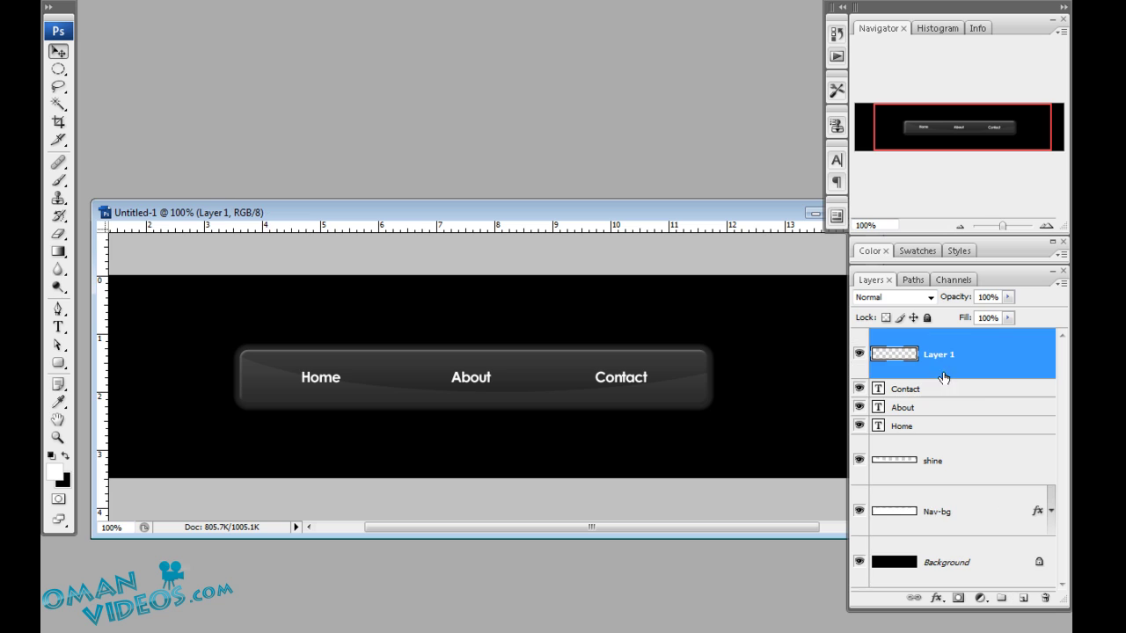
{"action": "double_click", "coordinate": [937, 361]}
{"action": "type", "text": "bars"}
{"action": "key", "text": "Return"}
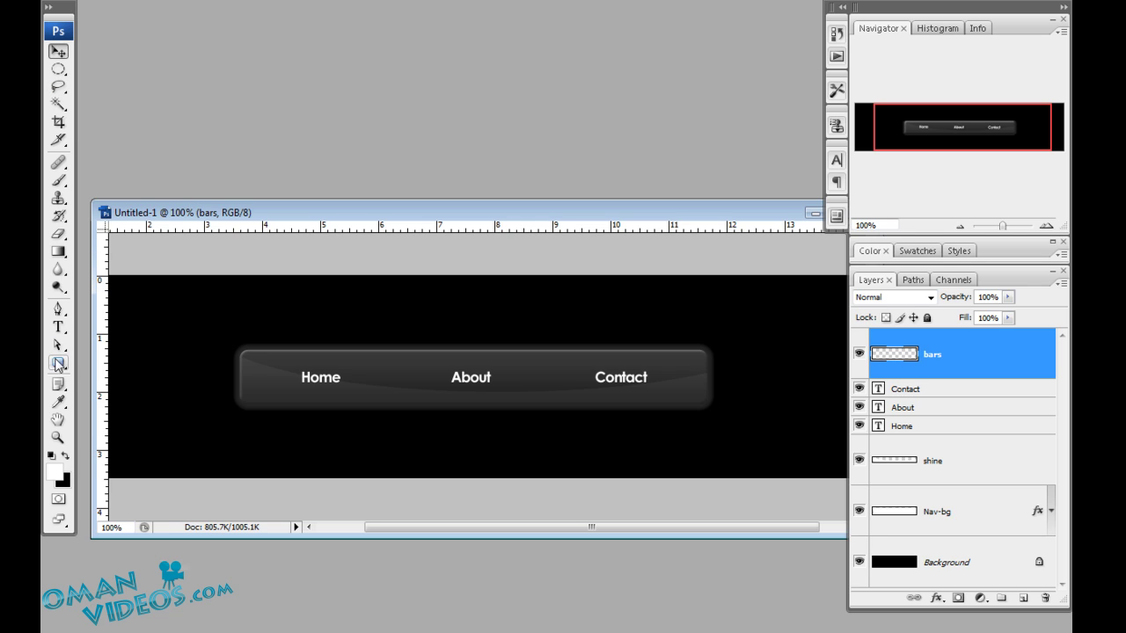
Draw a short vertical white divider line between Home and About with the Line tool
{"action": "left_click_drag", "start_coordinate": [58, 362], "coordinate": [122, 426]}
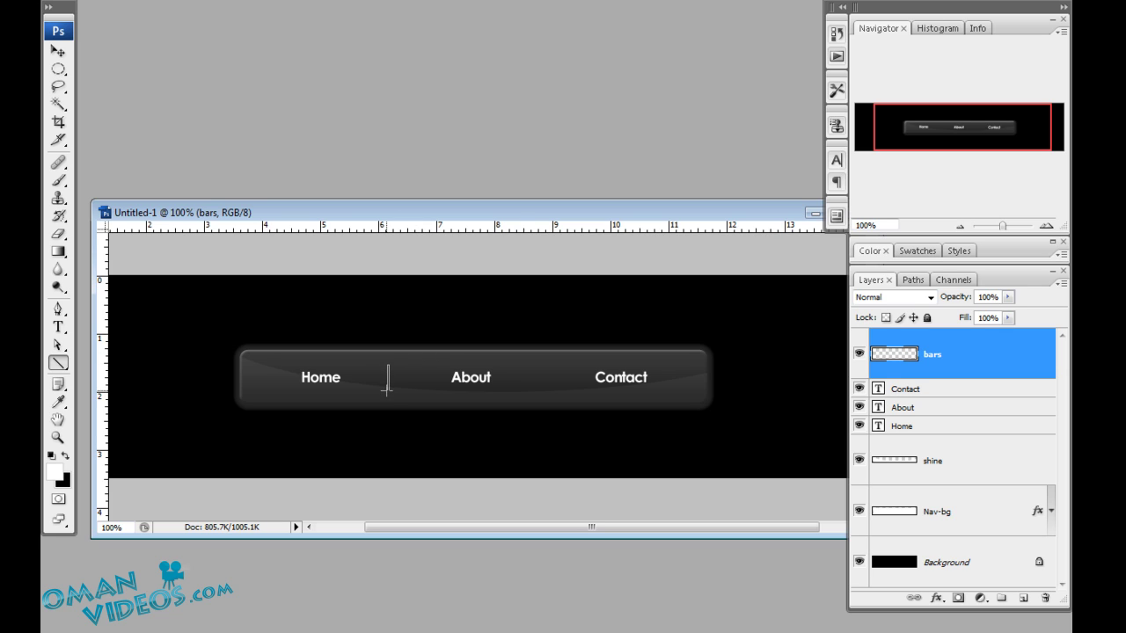
{"action": "left_click_drag", "start_coordinate": [387, 391], "coordinate": [387, 392]}
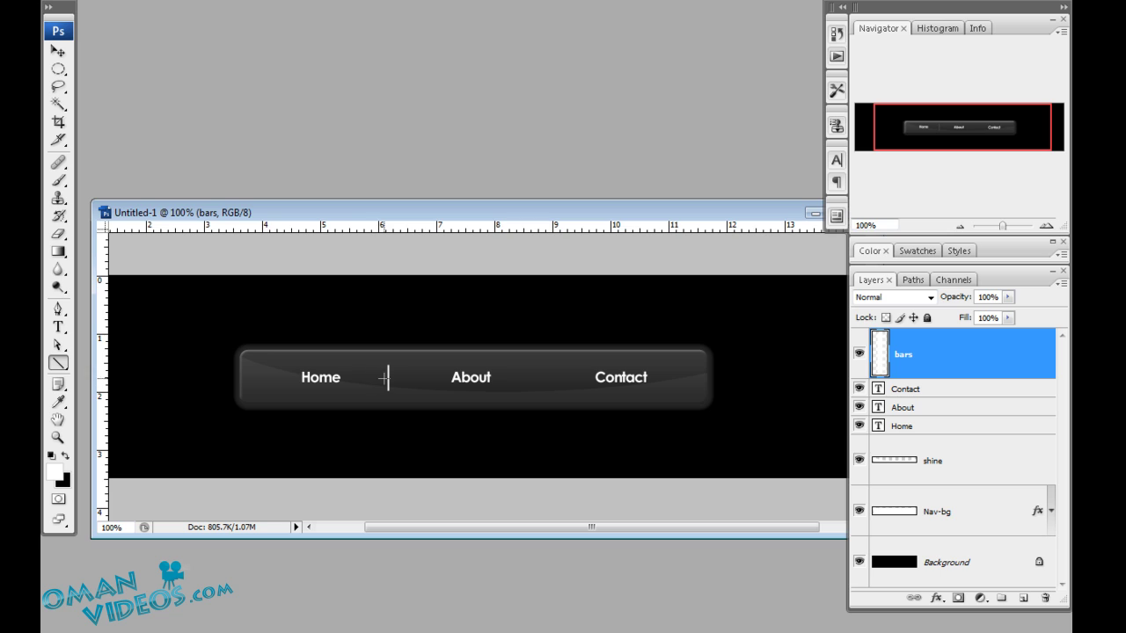
{"action": "key", "text": "v"}
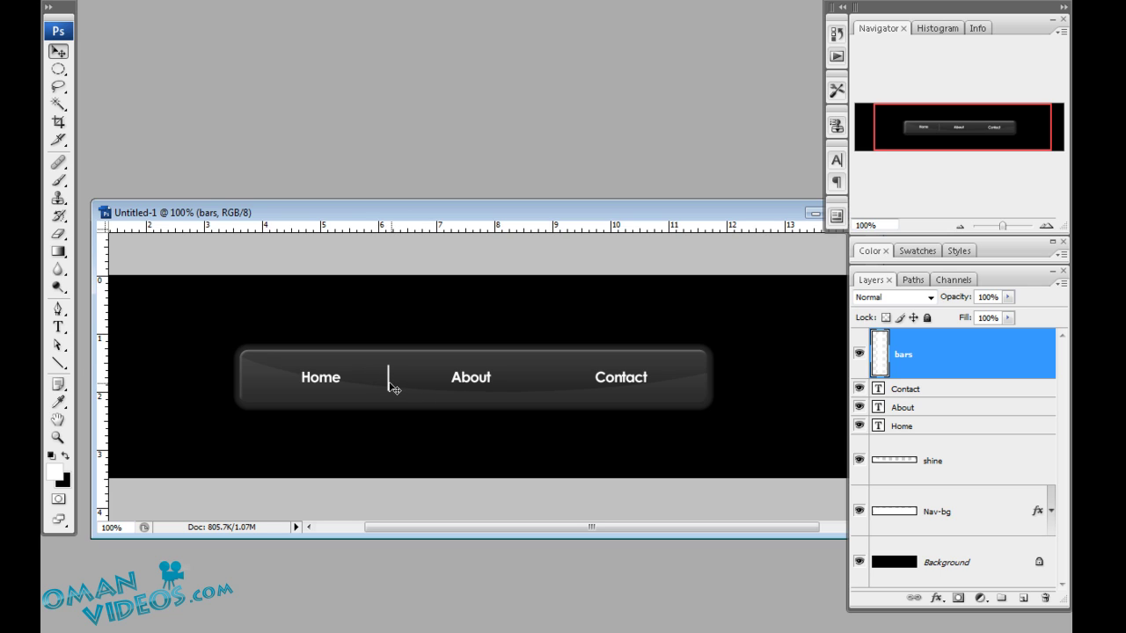
Duplicate the bars layer and move the copied divider line midway between About and Contact
{"action": "right_click", "coordinate": [1047, 356]}
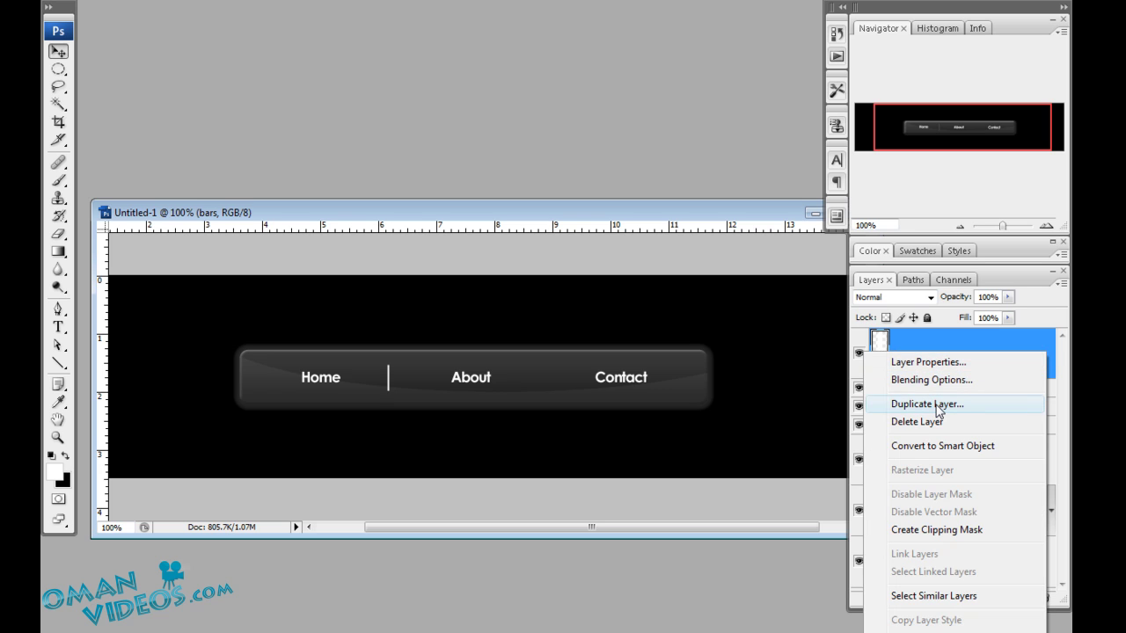
{"action": "left_click", "coordinate": [928, 403]}
{"action": "left_click", "coordinate": [686, 187]}
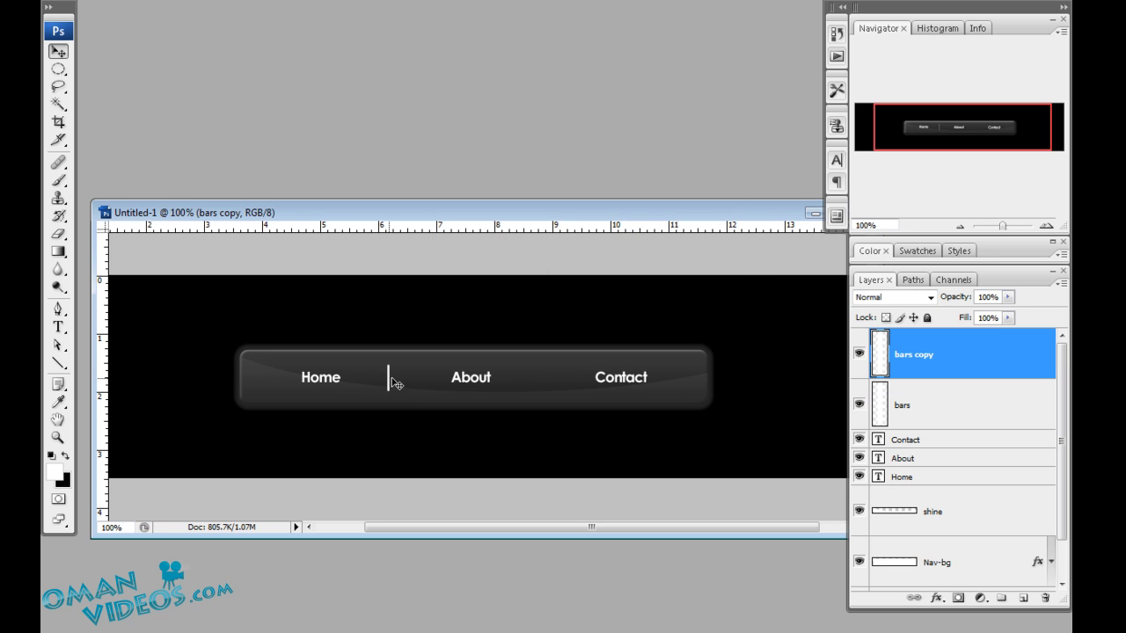
{"action": "left_click_drag", "start_coordinate": [395, 384], "coordinate": [545, 385]}
{"action": "left_click_drag", "start_coordinate": [545, 387], "coordinate": [547, 387]}
Centre both divider lines vertically on the navigation bar
{"action": "left_click", "coordinate": [961, 405], "text": "shift"}
{"action": "key", "text": "ctrl+e"}
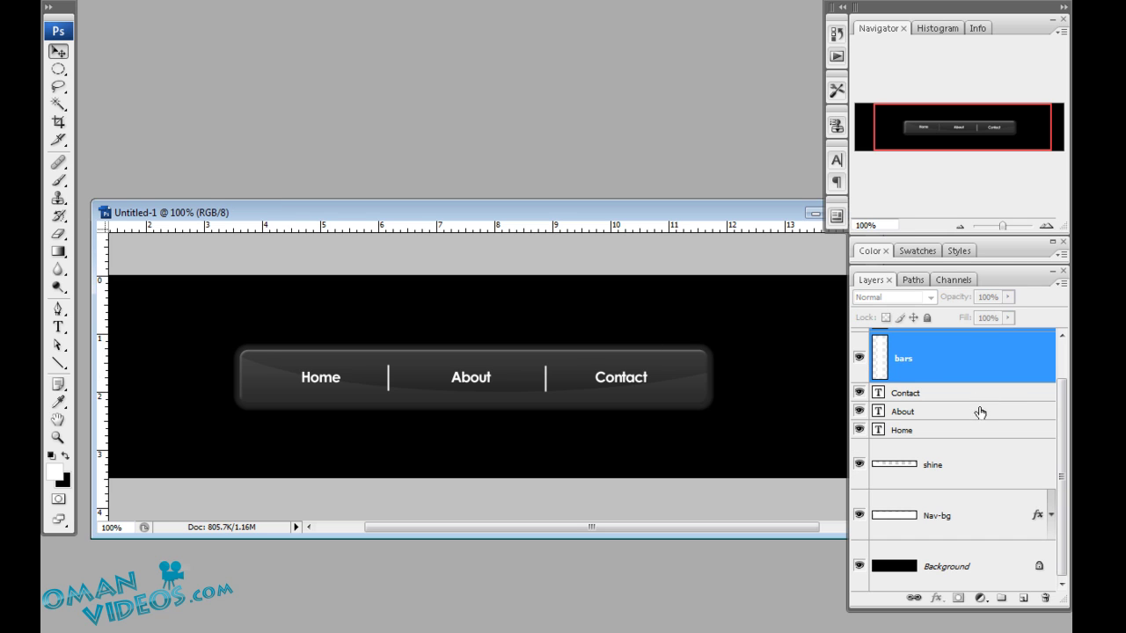
{"action": "left_click", "coordinate": [893, 517], "text": "ctrl"}
{"action": "key", "text": "ctrl+d"}
{"action": "key", "text": "ctrl+j"}
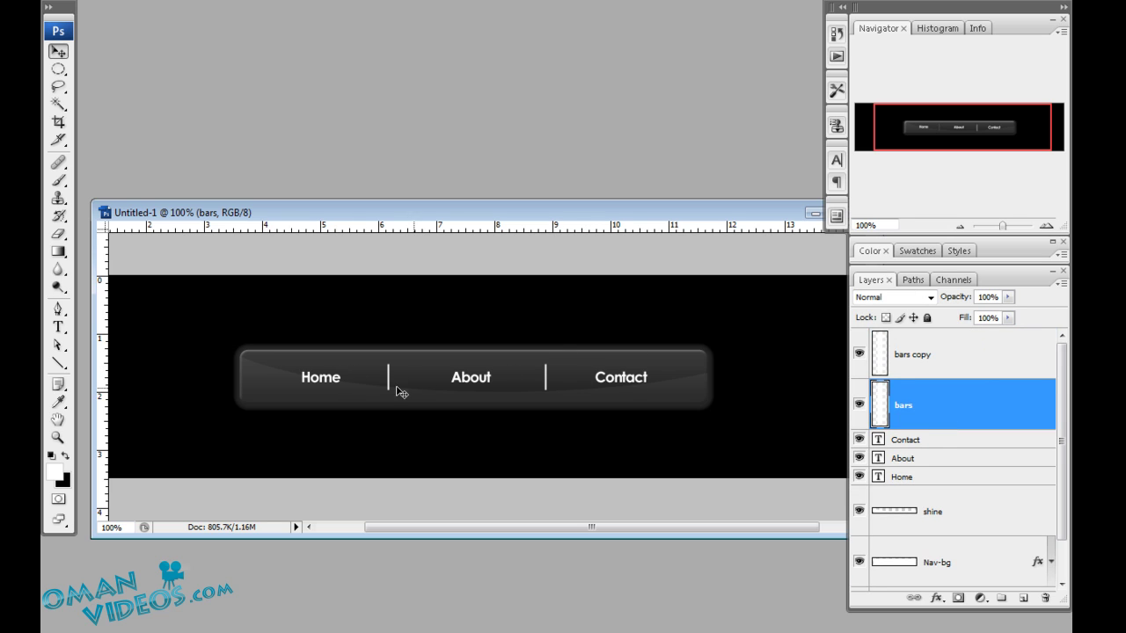
Add an Outer Glow effect to the Home label and set its colour to a neutral mid grey
{"action": "left_click", "coordinate": [985, 479]}
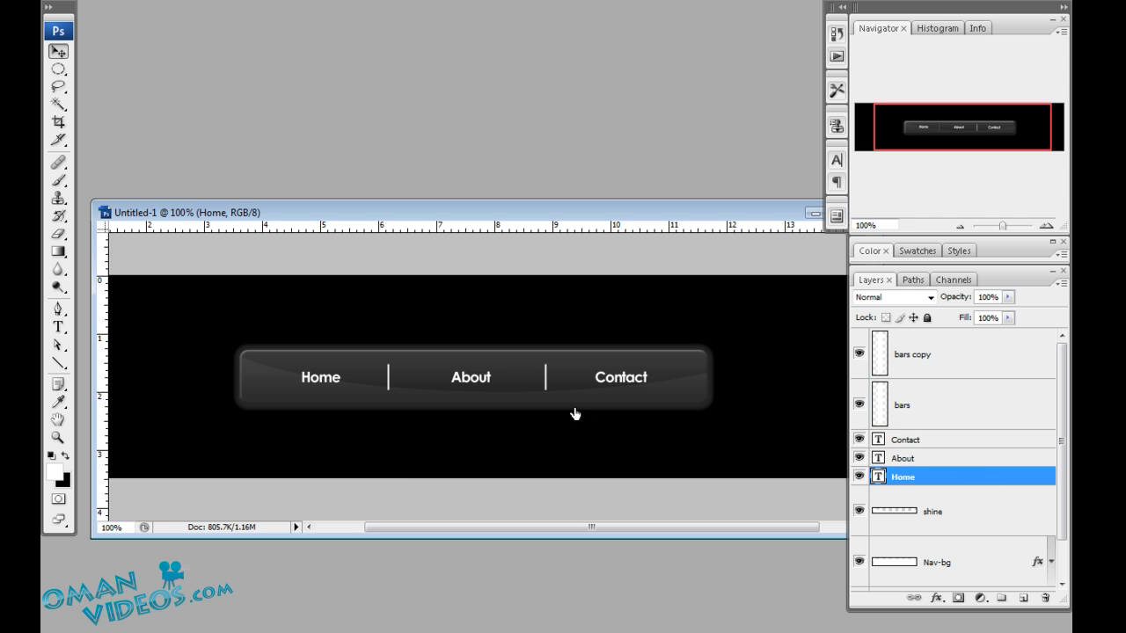
{"action": "left_click_drag", "start_coordinate": [591, 249], "coordinate": [647, 244]}
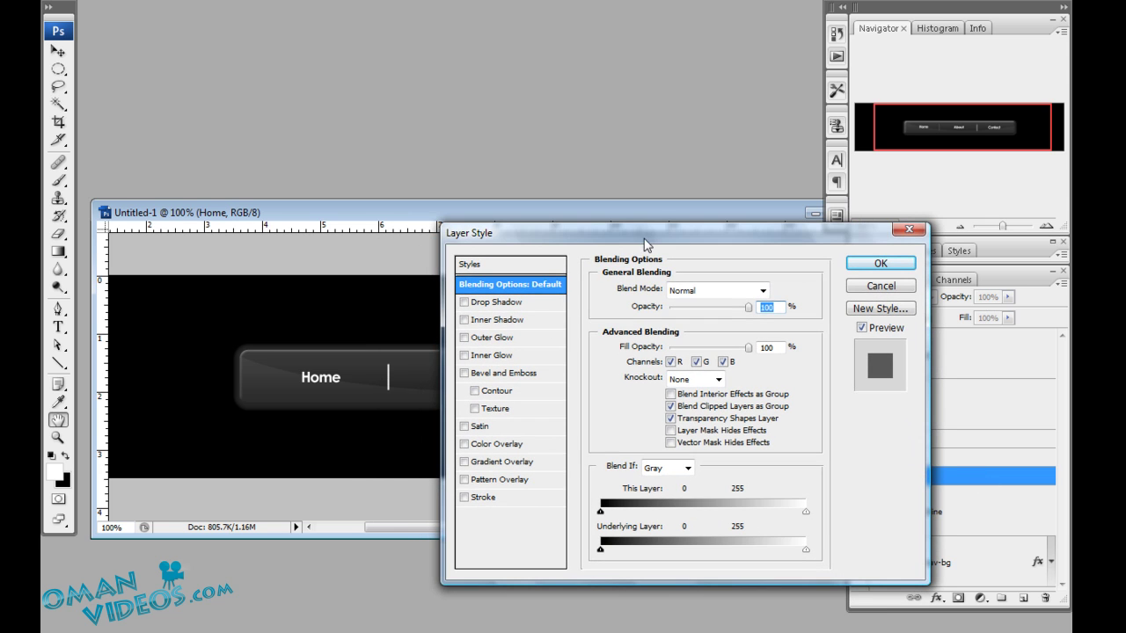
{"action": "left_click", "coordinate": [490, 340]}
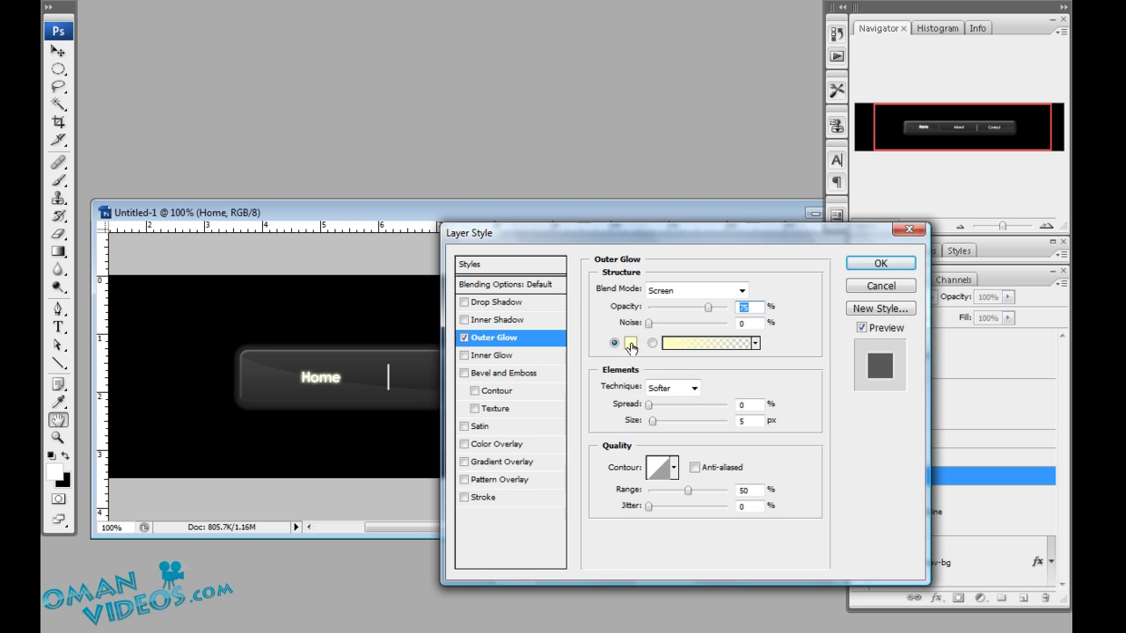
{"action": "left_click", "coordinate": [631, 345]}
{"action": "left_click", "coordinate": [515, 329]}
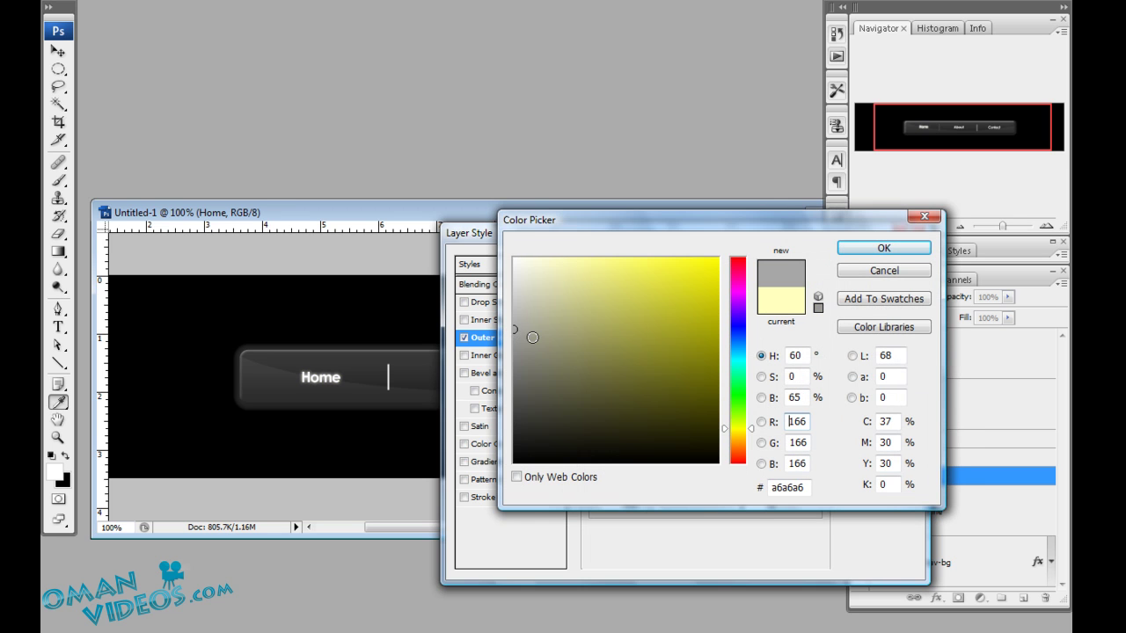
{"action": "mouse_move", "coordinate": [532, 337]}
{"action": "left_mouse_down"}
{"action": "mouse_move", "coordinate": [503, 324]}
{"action": "mouse_move", "coordinate": [497, 333]}
{"action": "left_mouse_up"}
{"action": "left_click", "coordinate": [883, 248]}
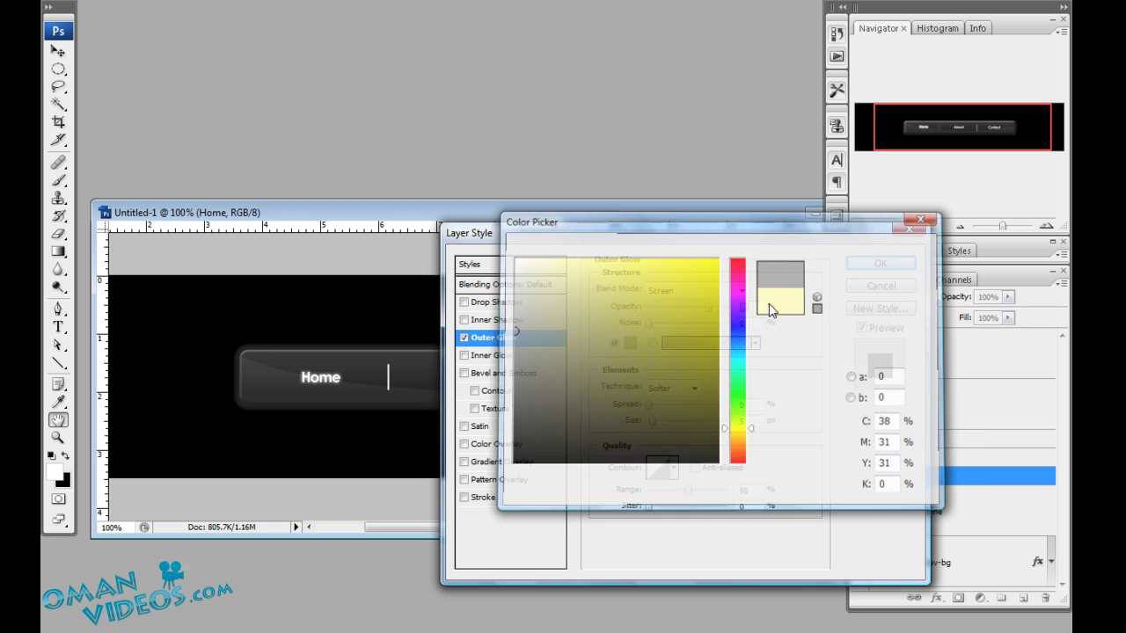
Set the Home label's outer glow to 47% opacity and Normal blend mode
{"action": "left_click_drag", "start_coordinate": [703, 308], "coordinate": [686, 310]}
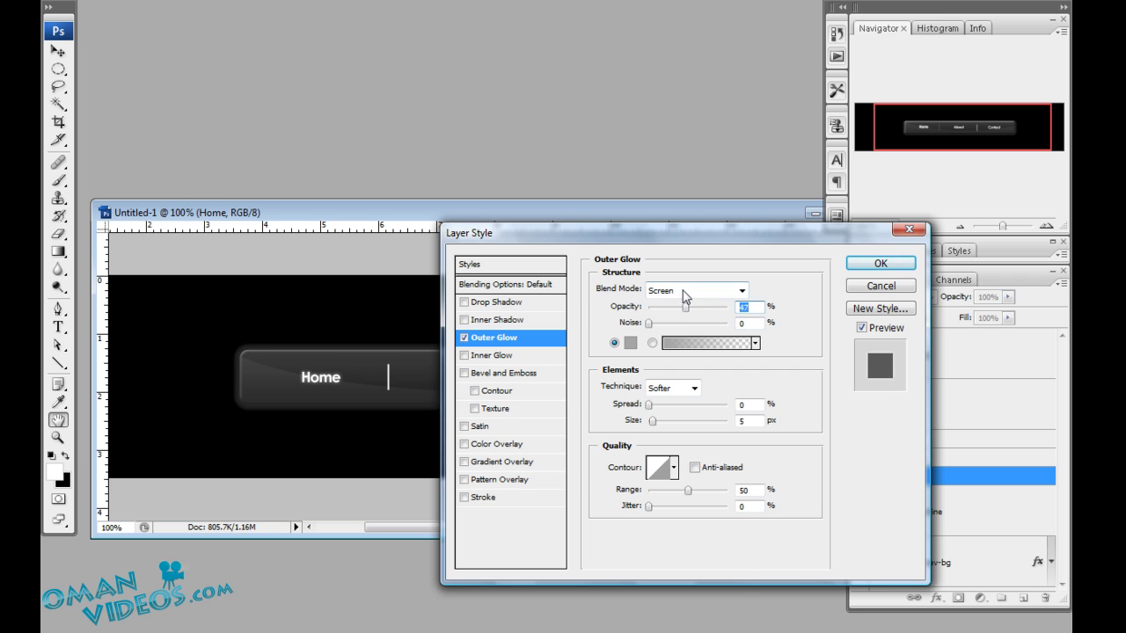
{"action": "left_click", "coordinate": [688, 292]}
{"action": "left_click", "coordinate": [686, 304]}
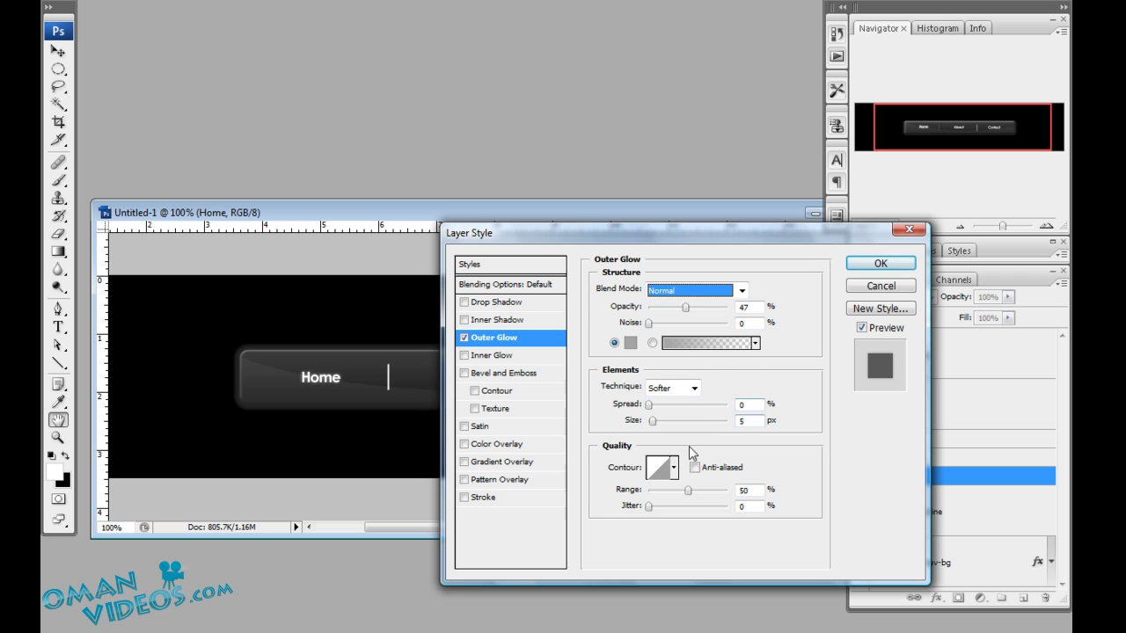
Try several contours for the Home label's outer glow and apply the one with rounded ascending steps
{"action": "left_click", "coordinate": [673, 468]}
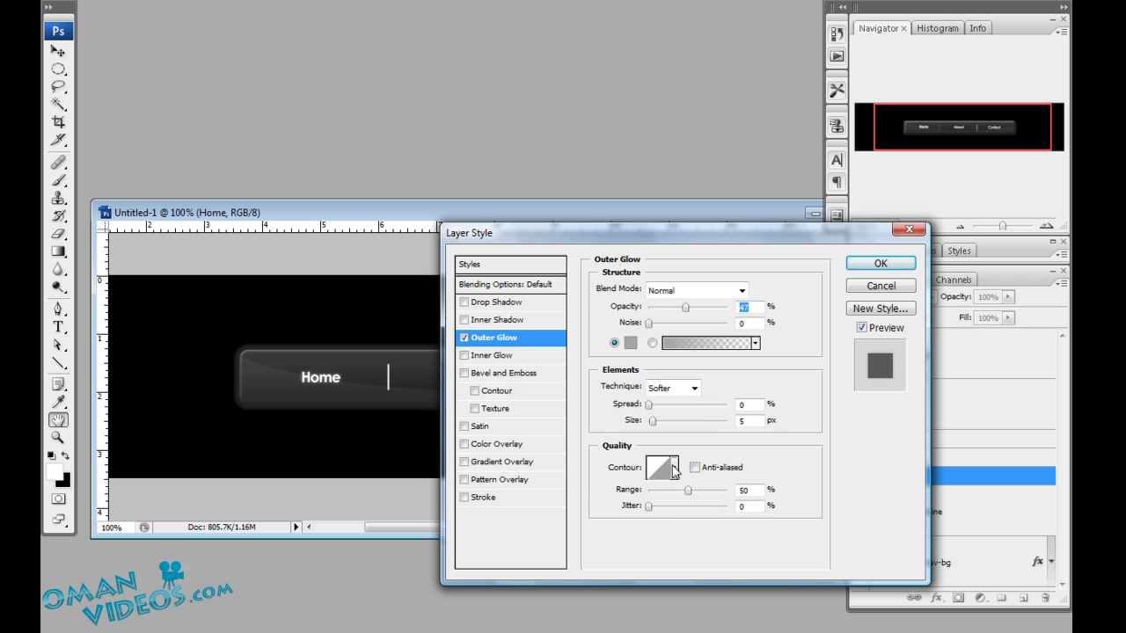
{"action": "left_click", "coordinate": [586, 529]}
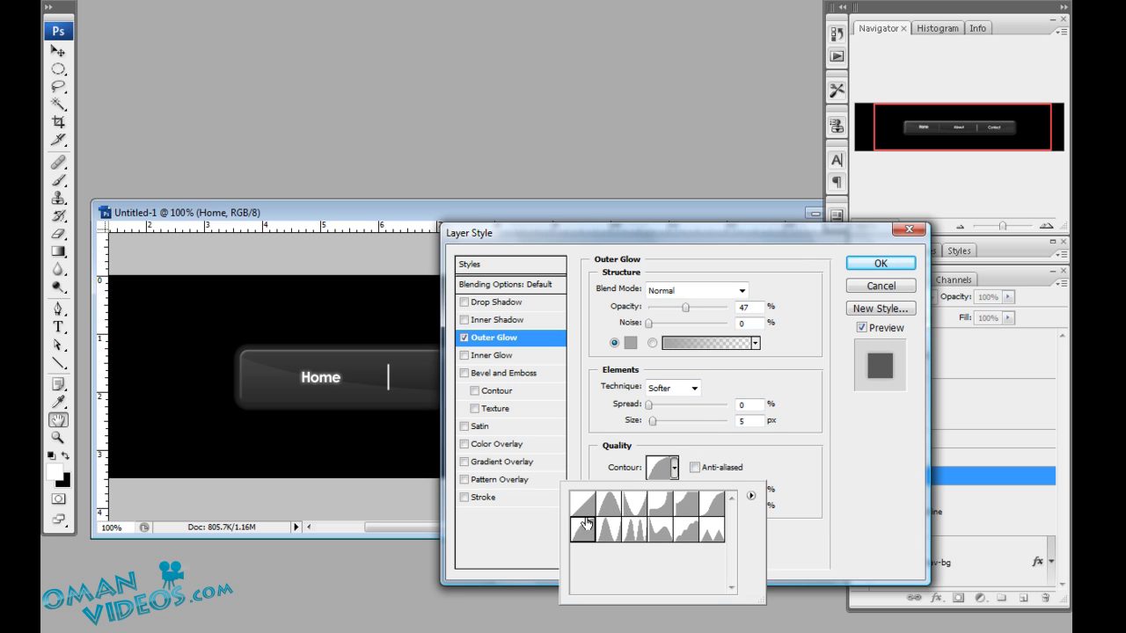
{"action": "left_click", "coordinate": [611, 508]}
{"action": "left_click", "coordinate": [612, 532]}
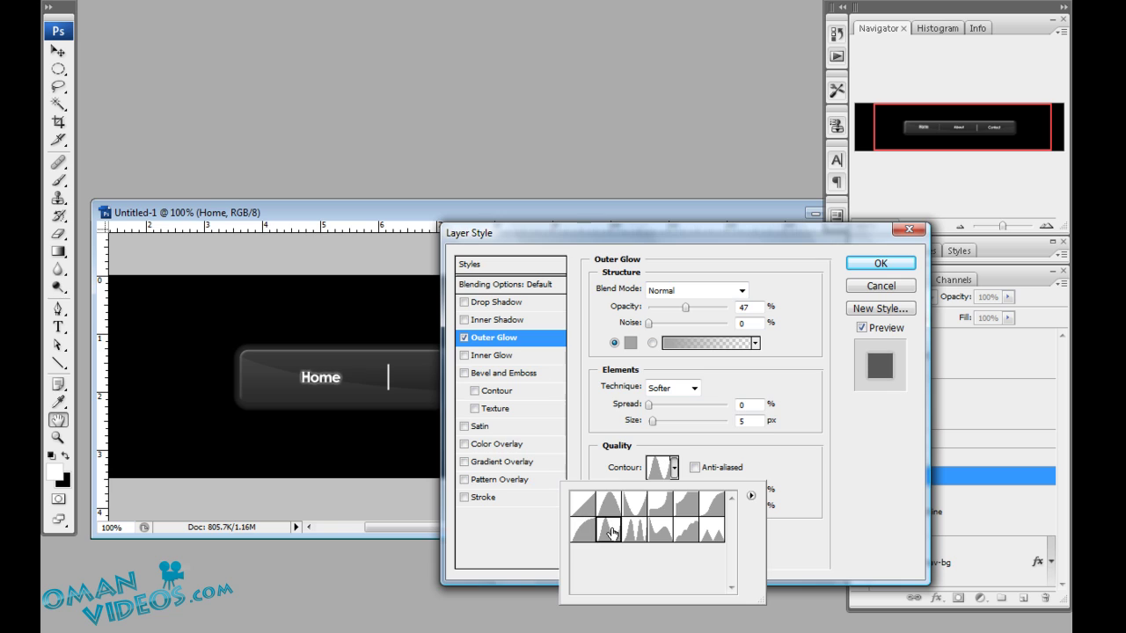
{"action": "left_click", "coordinate": [685, 537]}
{"action": "left_click", "coordinate": [706, 539]}
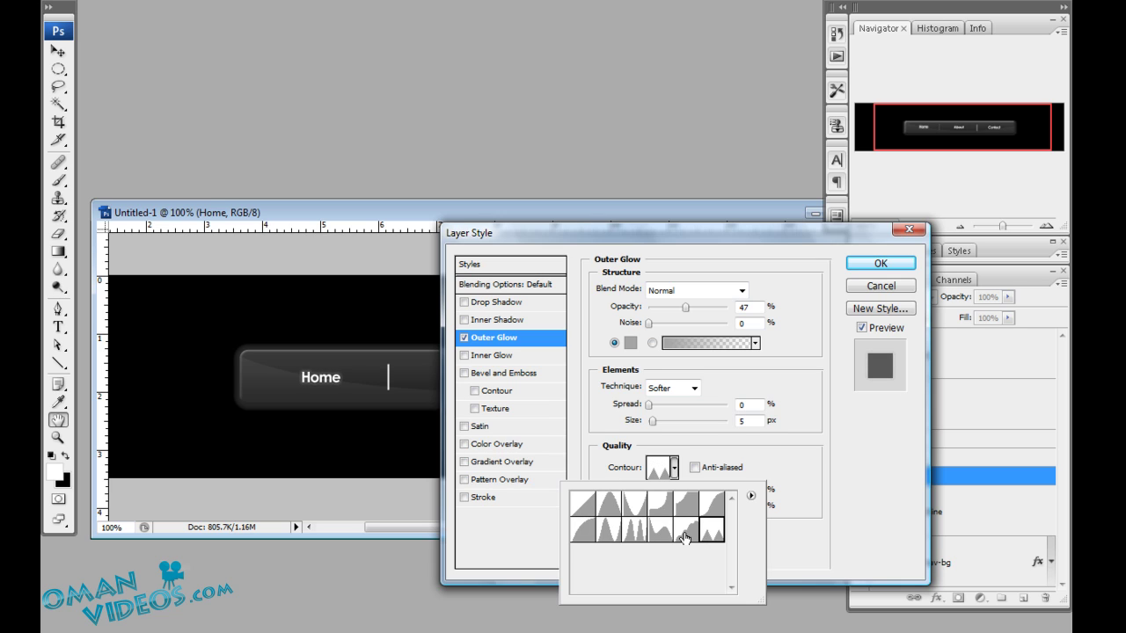
{"action": "left_click", "coordinate": [685, 538]}
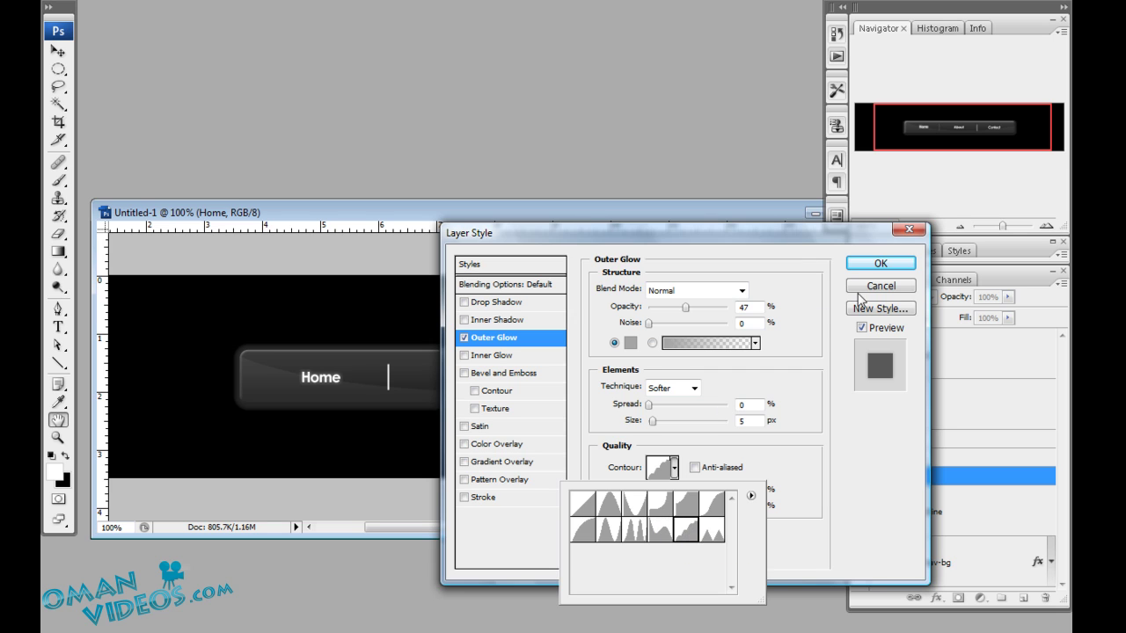
{"action": "left_click", "coordinate": [863, 267]}
{"action": "left_click", "coordinate": [862, 269]}
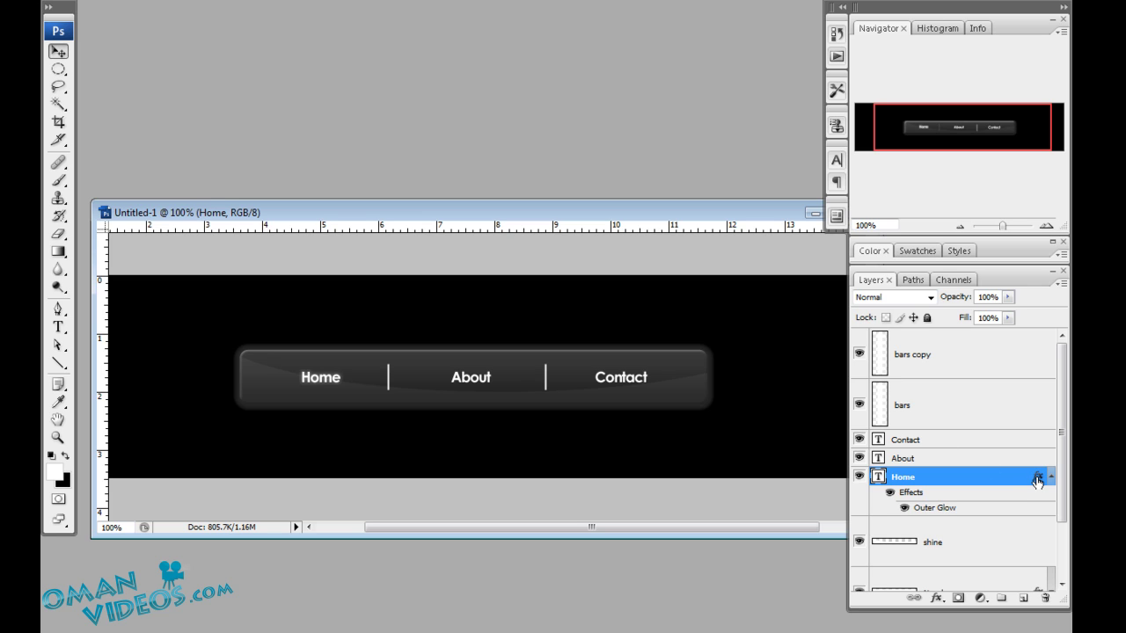
Copy the Home label's layer style and paste it onto the About and Contact labels
{"action": "mouse_move", "coordinate": [1038, 480]}
{"action": "left_mouse_down"}
{"action": "mouse_move", "coordinate": [1033, 450]}
{"action": "mouse_move", "coordinate": [1034, 481]}
{"action": "left_mouse_up"}
{"action": "right_click", "coordinate": [1035, 481]}
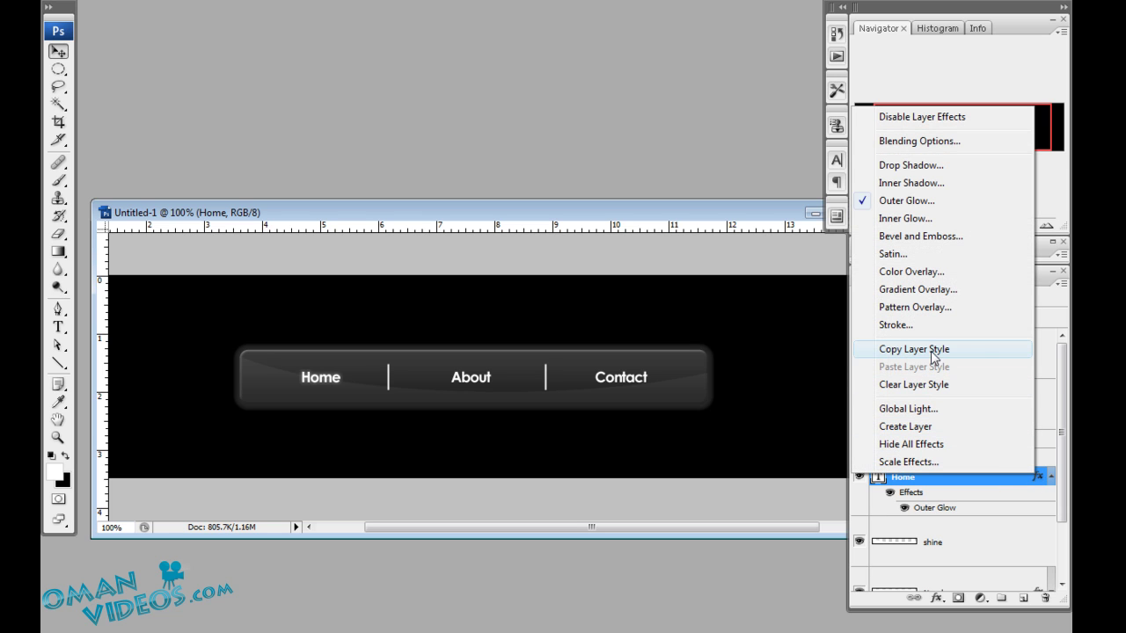
{"action": "left_click", "coordinate": [986, 360]}
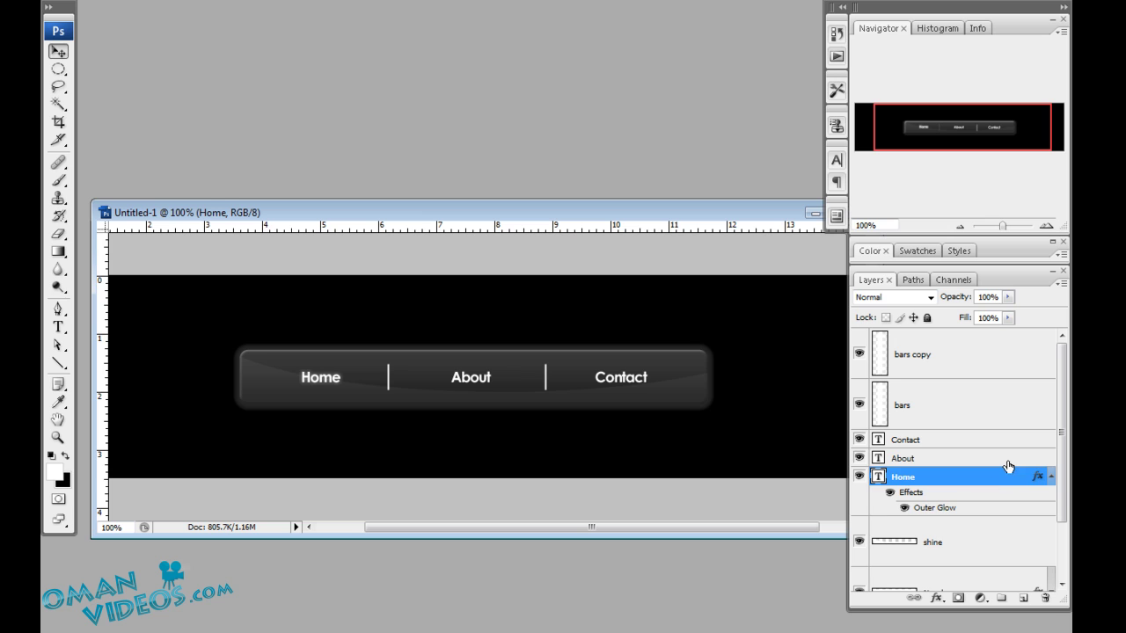
{"action": "left_click", "coordinate": [1008, 460]}
{"action": "left_click", "coordinate": [990, 444], "text": "shift"}
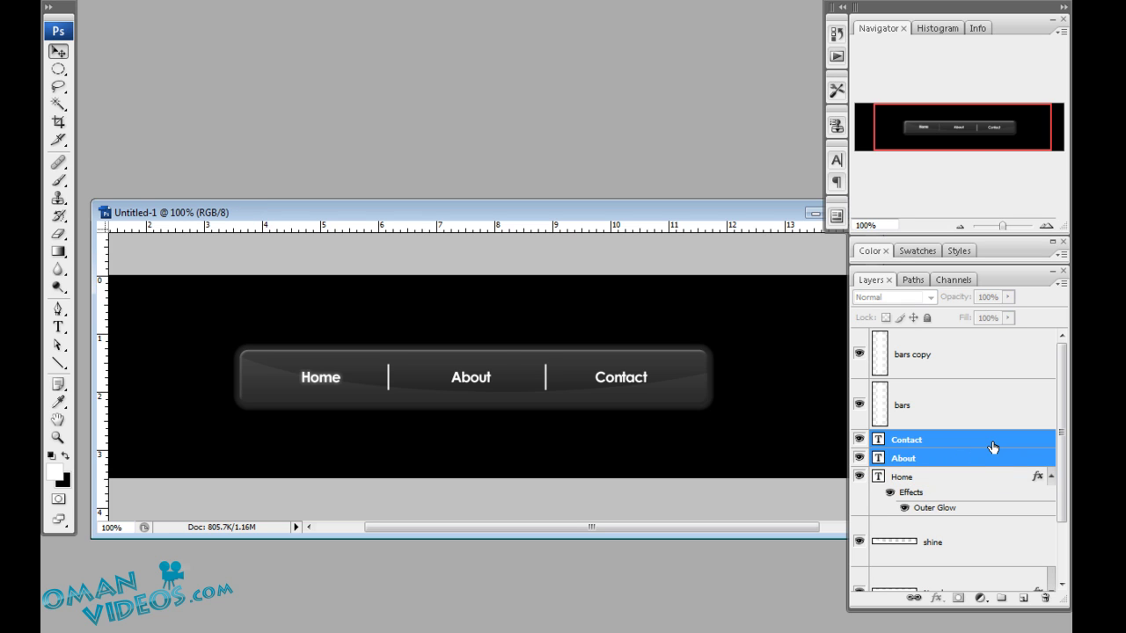
{"action": "right_click", "coordinate": [986, 447]}
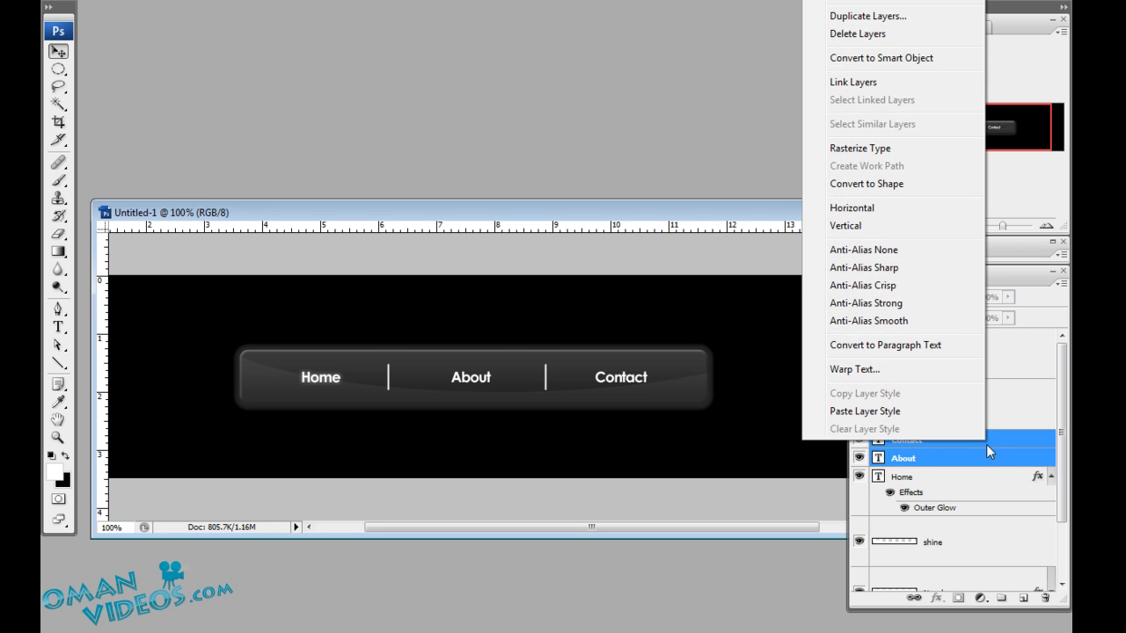
{"action": "left_click", "coordinate": [915, 413]}
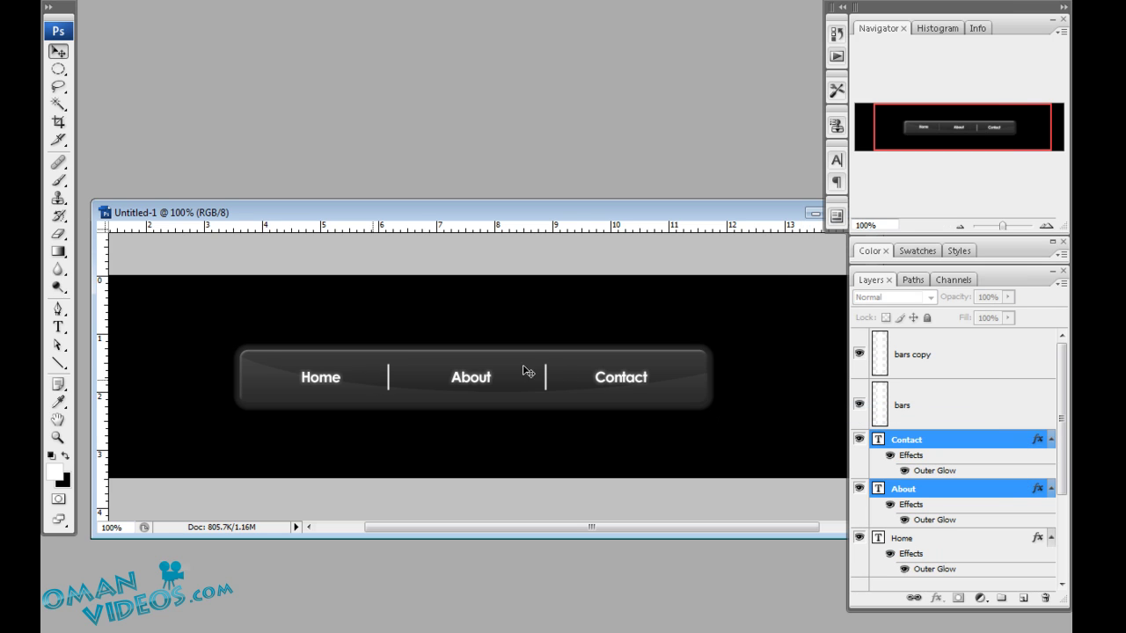
Collapse the effects lists of the About, Contact and Home layers
{"action": "left_click", "coordinate": [1051, 488]}
{"action": "left_click", "coordinate": [1051, 439]}
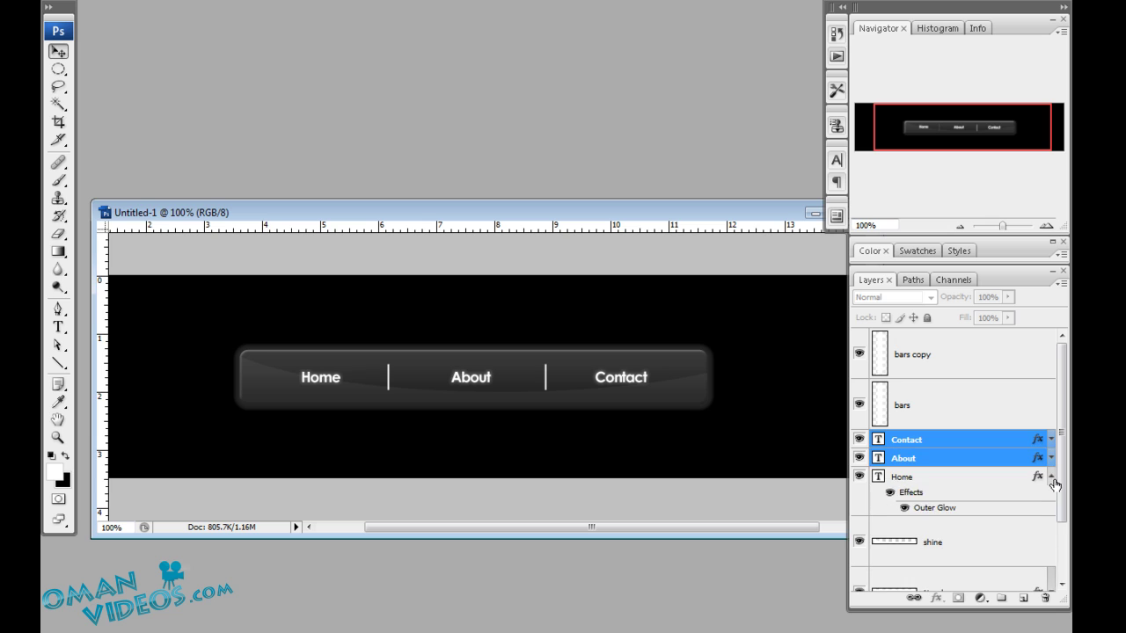
{"action": "left_click", "coordinate": [1052, 476]}
Merge the bars and bars copy layers into a single divider layer
{"action": "left_click", "coordinate": [943, 442]}
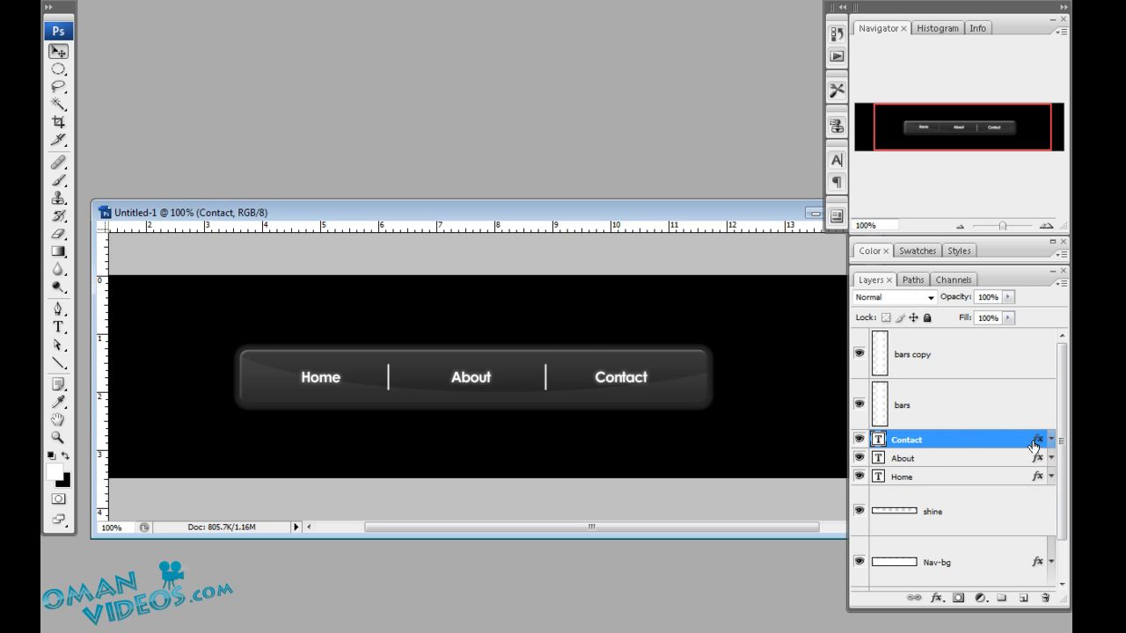
{"action": "left_click", "coordinate": [941, 357]}
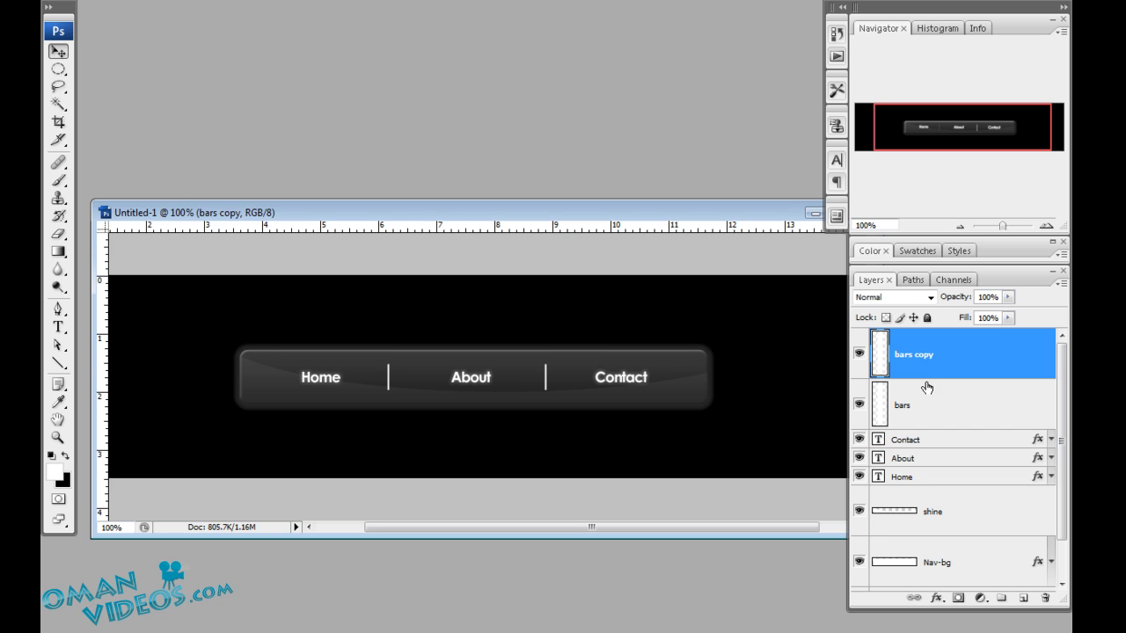
{"action": "left_click", "coordinate": [938, 405], "text": "shift"}
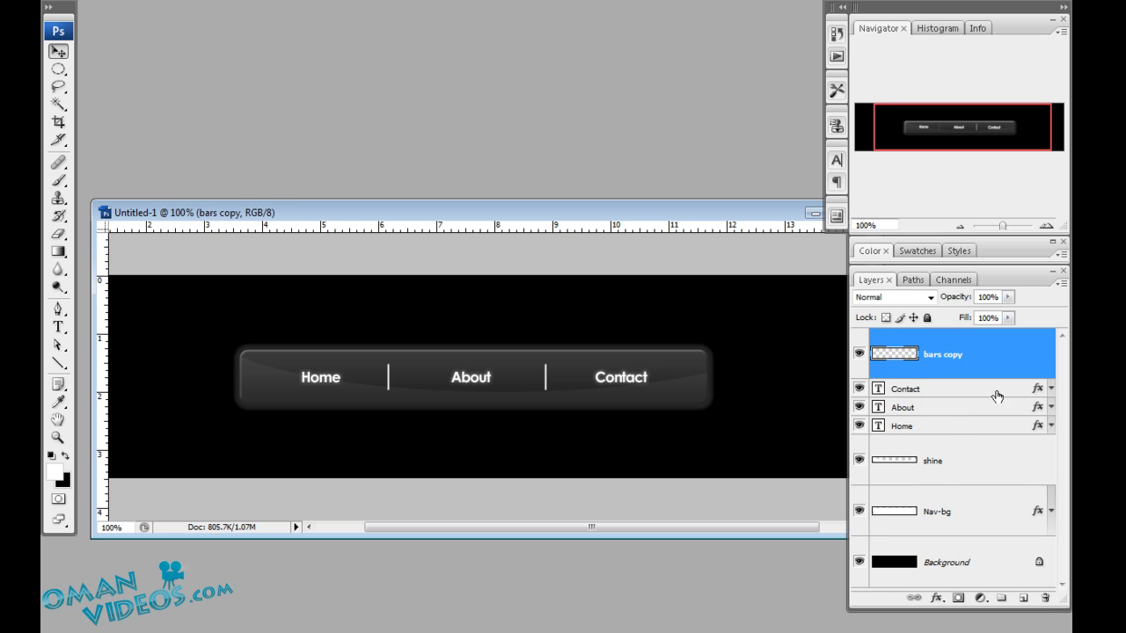
Paste the copied label layer style onto the bars copy layer and collapse its effects list
{"action": "left_click", "coordinate": [996, 392]}
{"action": "right_click", "coordinate": [1011, 374]}
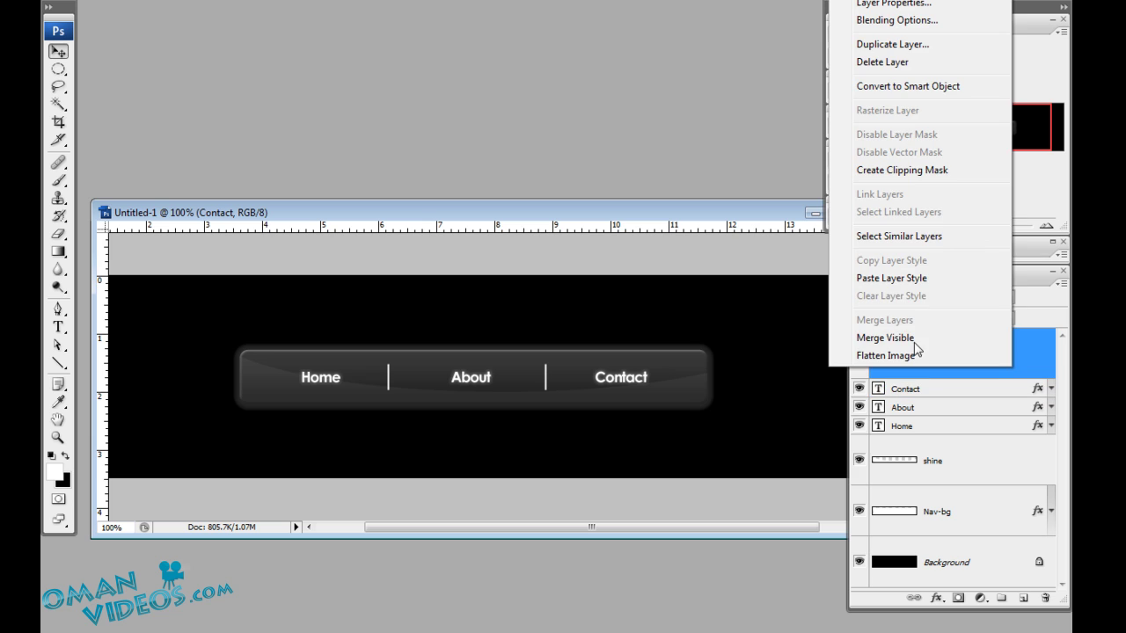
{"action": "left_click", "coordinate": [938, 280]}
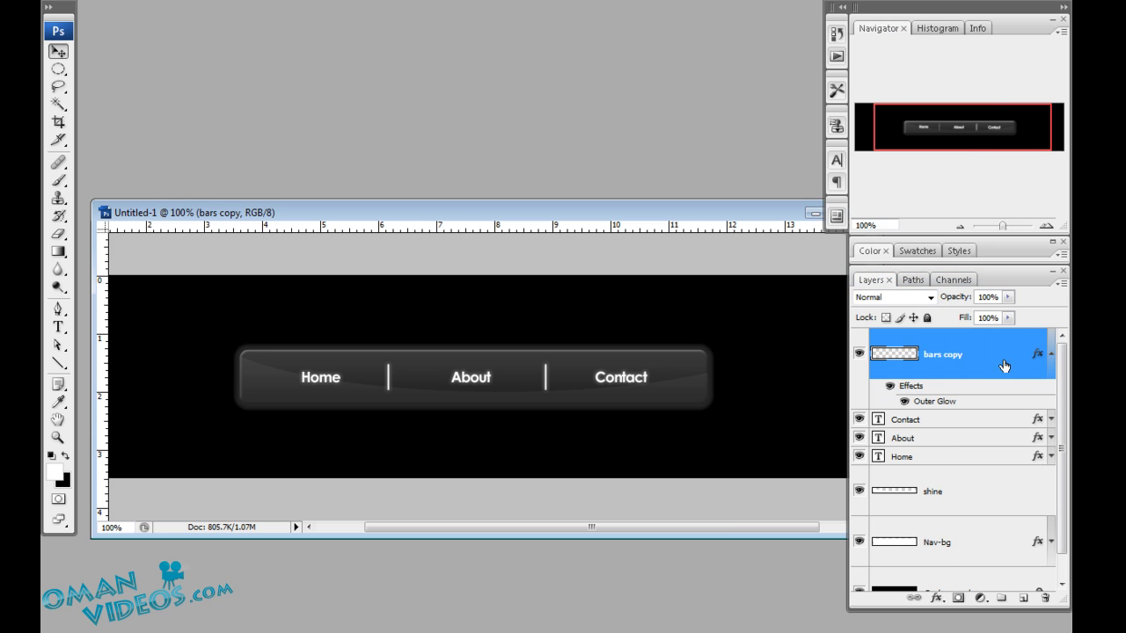
{"action": "left_click", "coordinate": [1049, 354]}
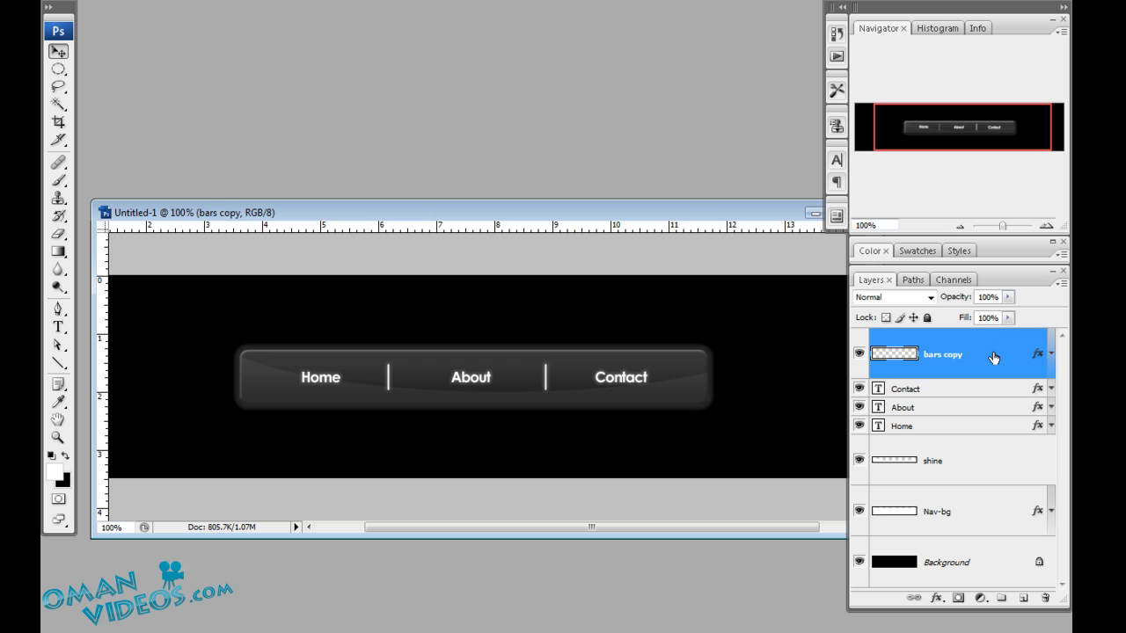
Lower the outer glow opacity of the bars copy divider layer to 27% and apply it
{"action": "double_click", "coordinate": [540, 378]}
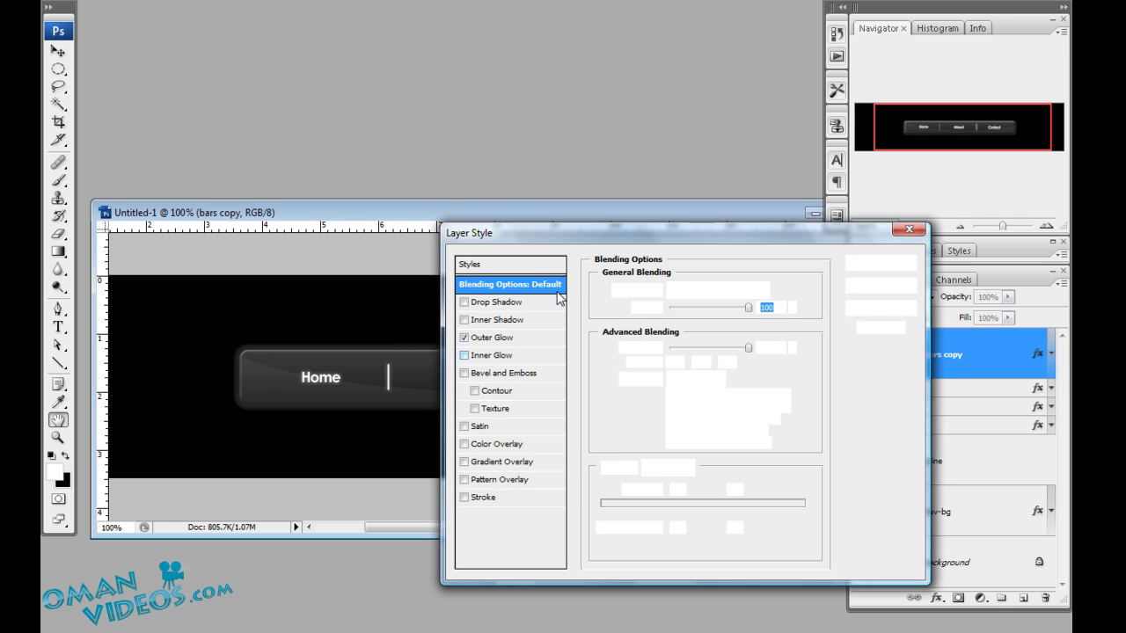
{"action": "left_click", "coordinate": [572, 356]}
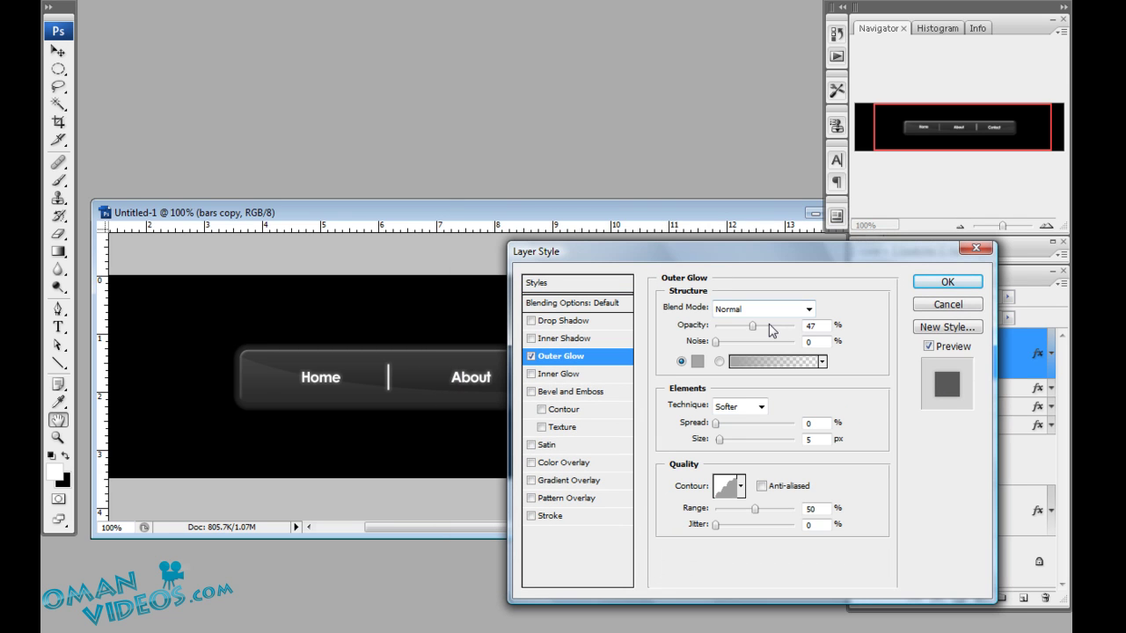
{"action": "left_click_drag", "start_coordinate": [753, 330], "coordinate": [744, 331]}
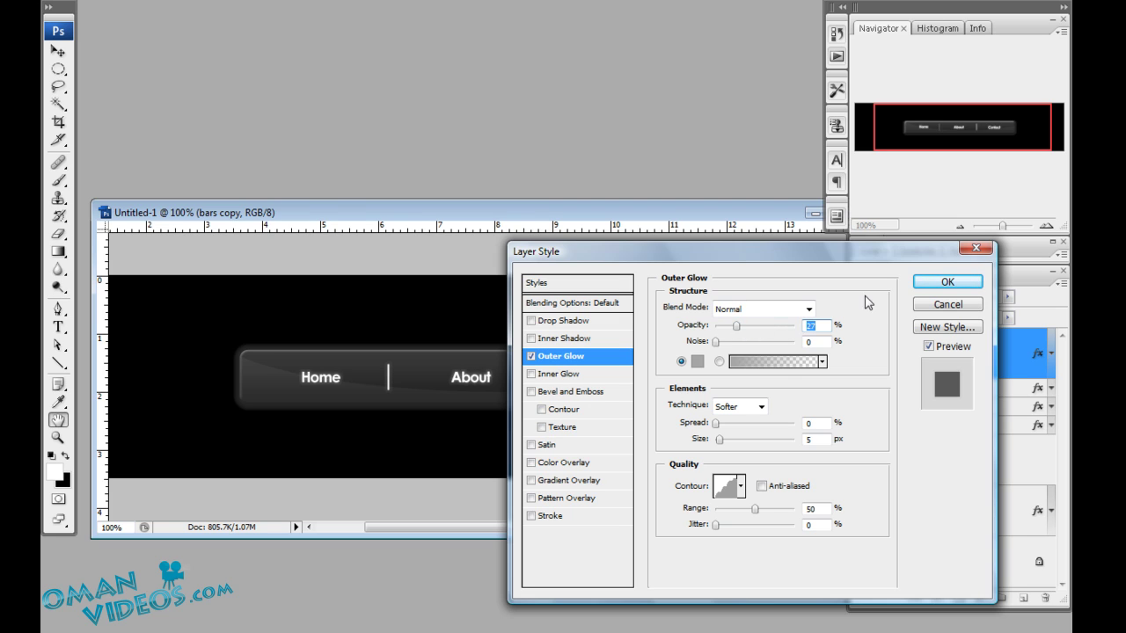
{"action": "left_click", "coordinate": [943, 283]}
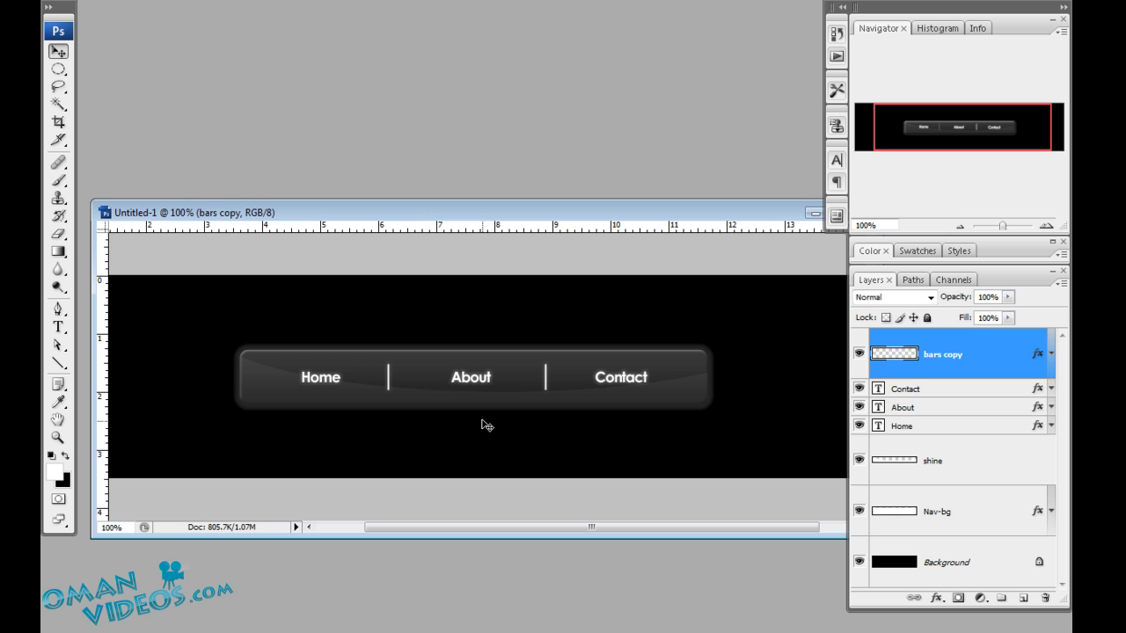
Give the Nav-bg layer's outer glow the straight linear contour and an opacity of 17%
{"action": "left_click", "coordinate": [897, 509]}
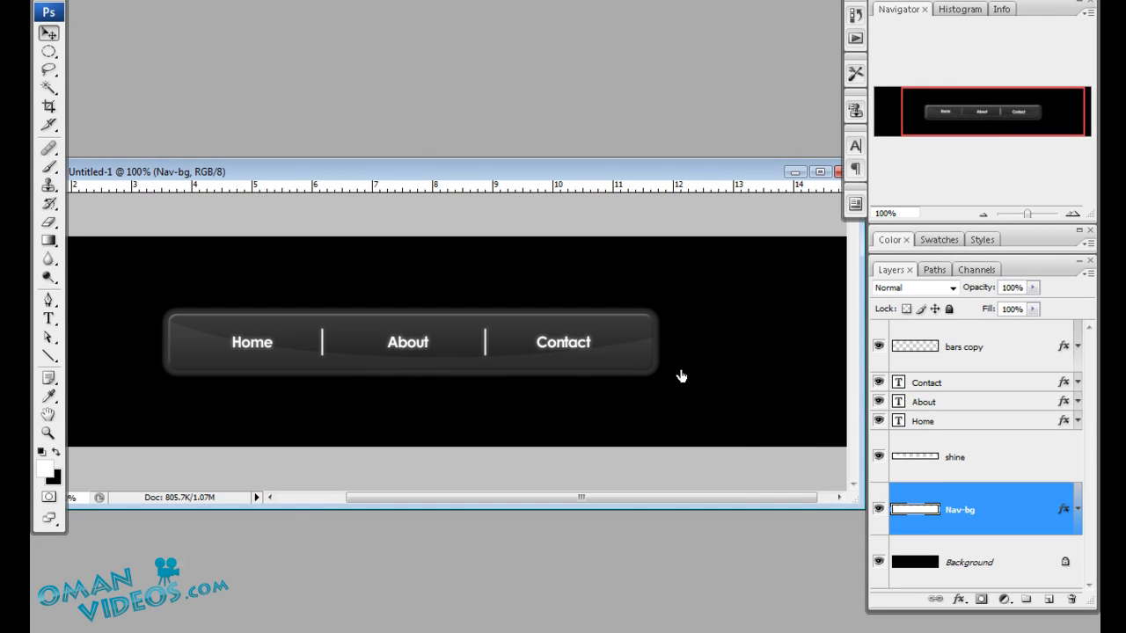
{"action": "double_click", "coordinate": [611, 349]}
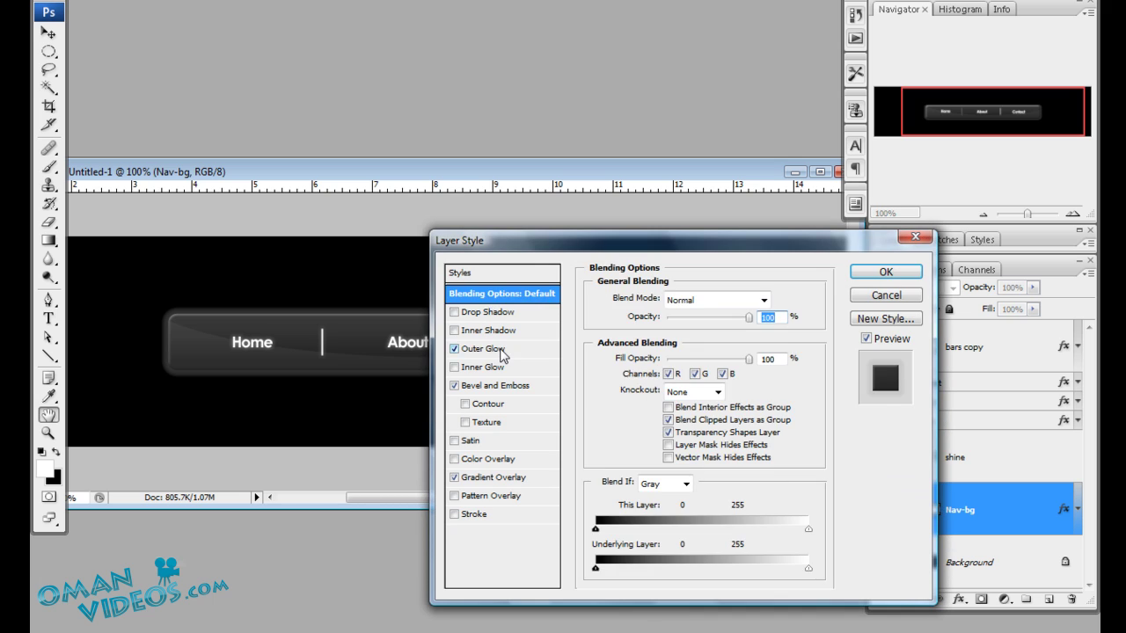
{"action": "left_click", "coordinate": [502, 349]}
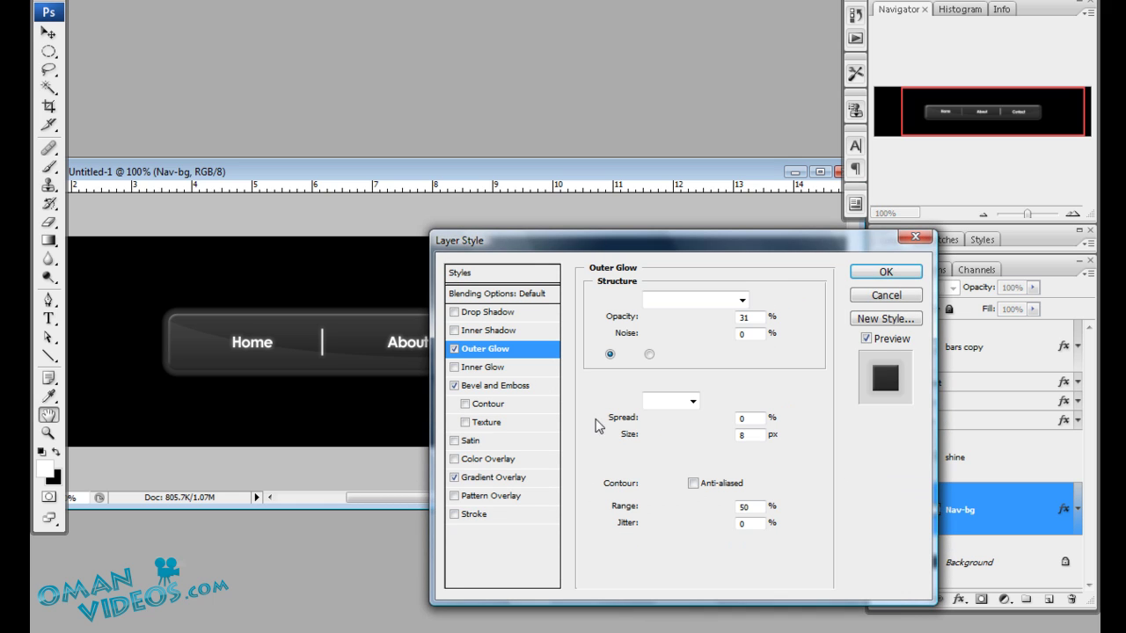
{"action": "left_click", "coordinate": [672, 485]}
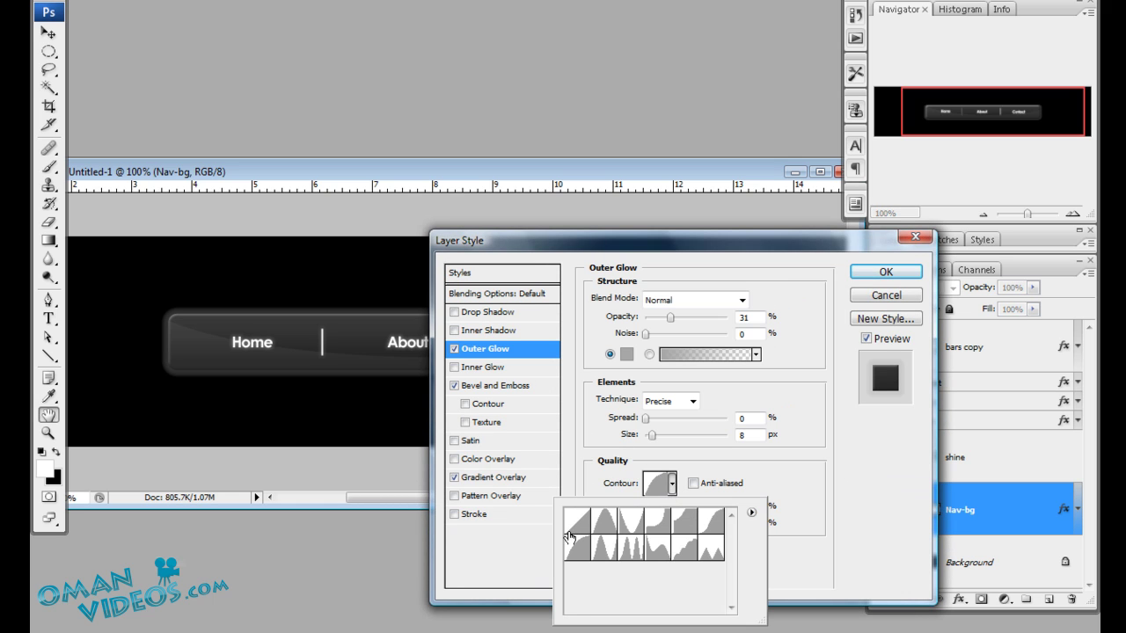
{"action": "left_click", "coordinate": [577, 521]}
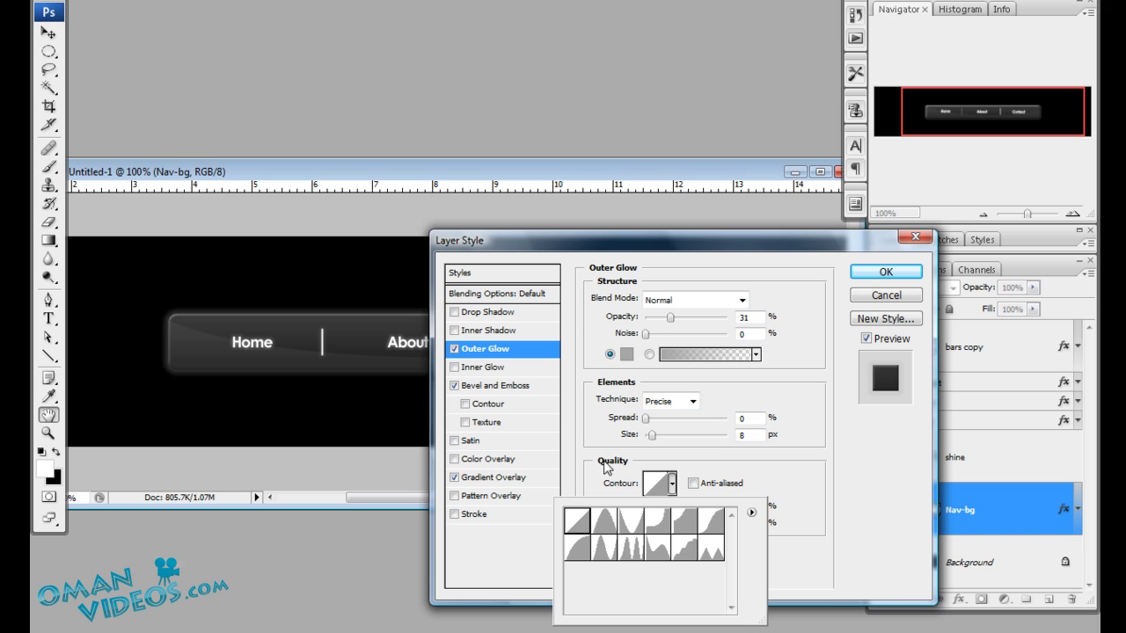
{"action": "left_click", "coordinate": [635, 256]}
{"action": "left_click_drag", "start_coordinate": [635, 256], "coordinate": [645, 273]}
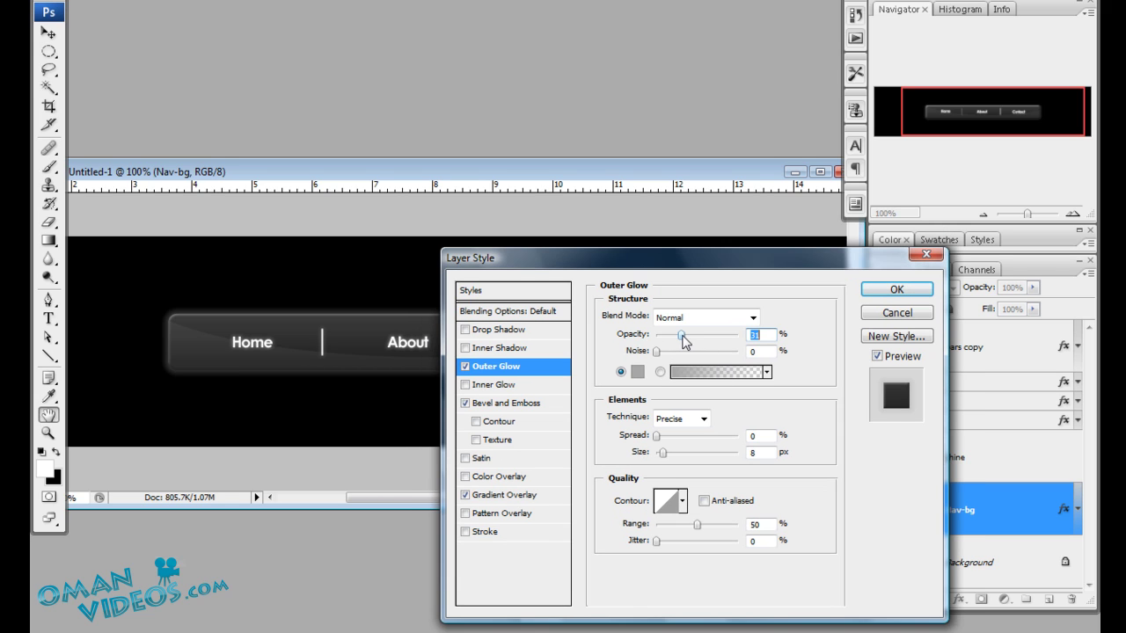
{"action": "left_click_drag", "start_coordinate": [682, 335], "coordinate": [671, 343]}
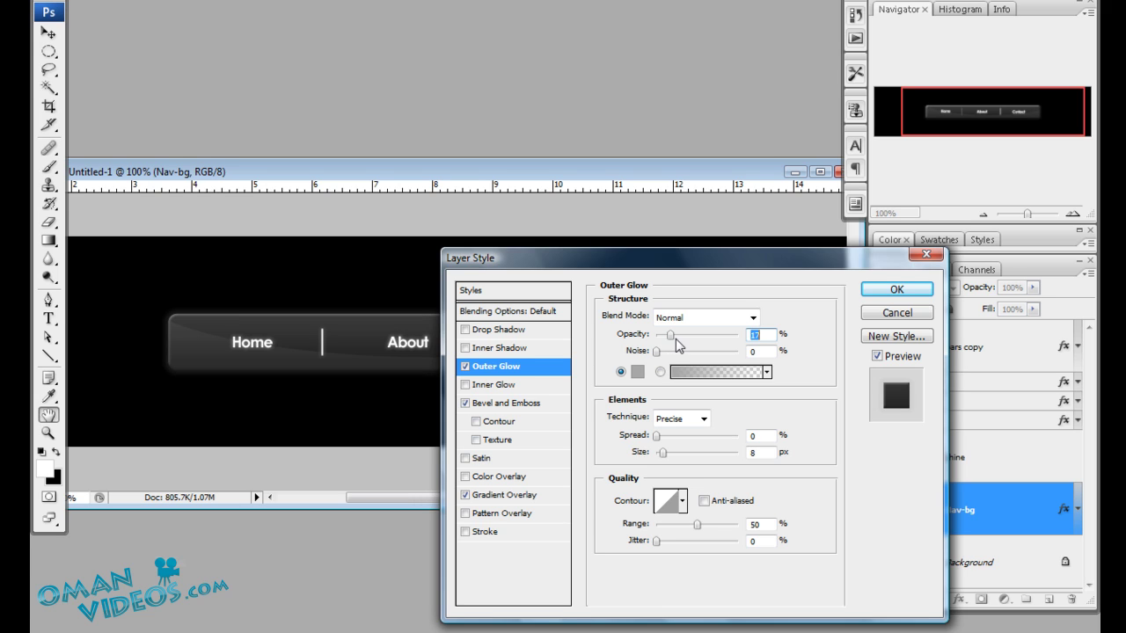
{"action": "left_click", "coordinate": [885, 290]}
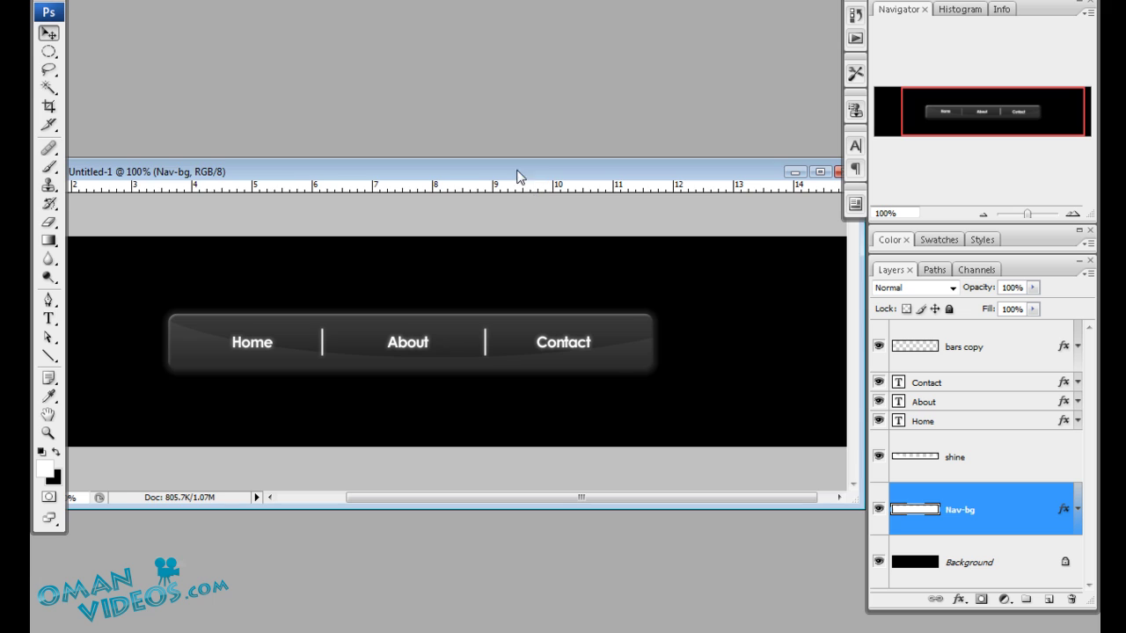
{"action": "left_click_drag", "start_coordinate": [528, 177], "coordinate": [549, 135]}
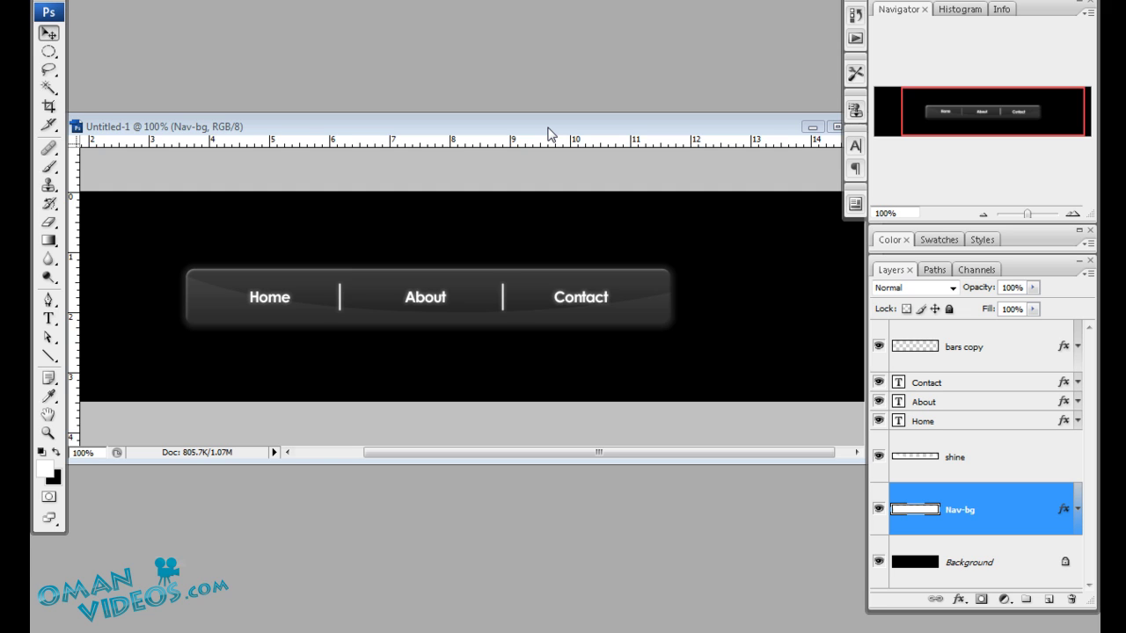
{"action": "left_click_drag", "start_coordinate": [547, 128], "coordinate": [542, 125]}
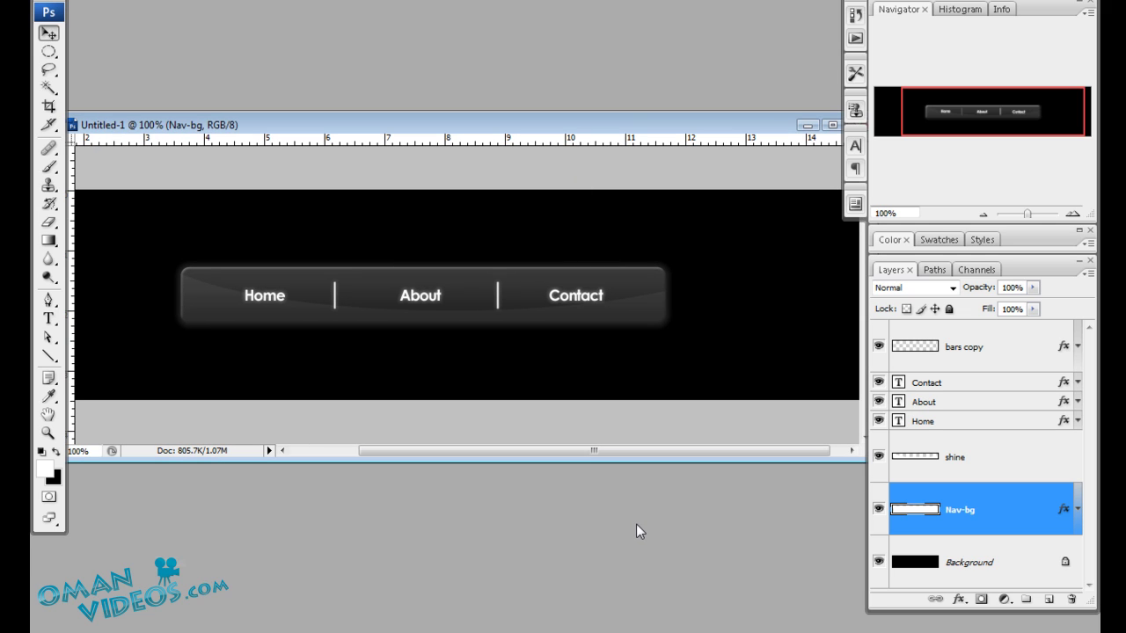